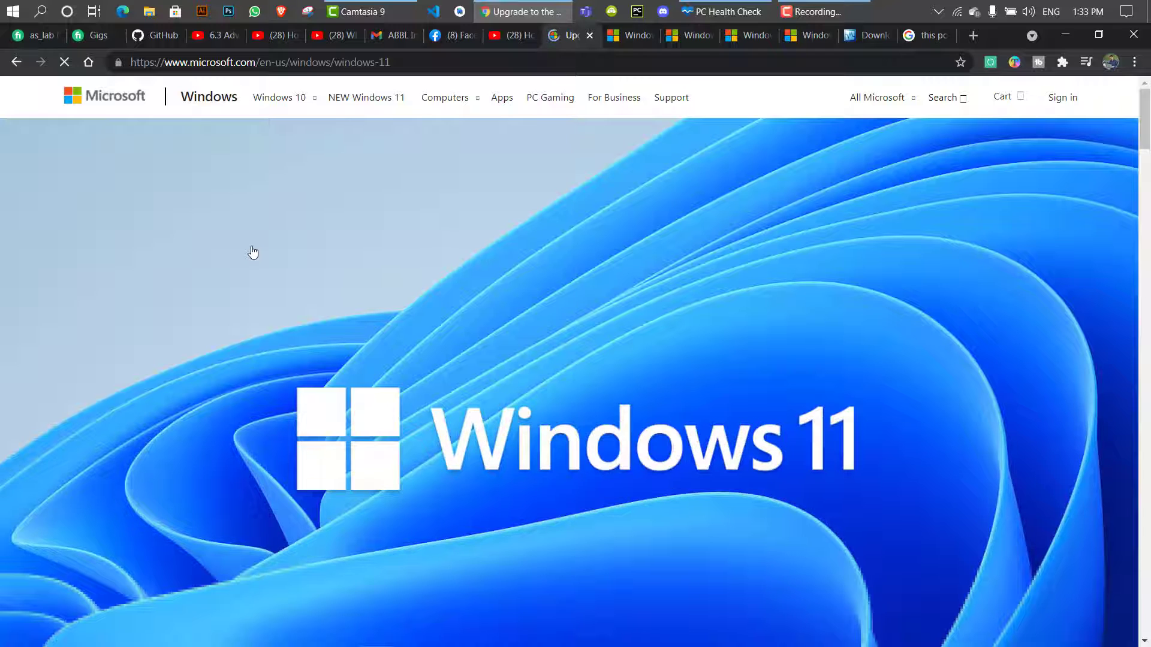
Step: Read the Windows 11 page's introduction and its sections on productivity, new ways to connect, and curated content
scroll(594, 321, "down", 8)
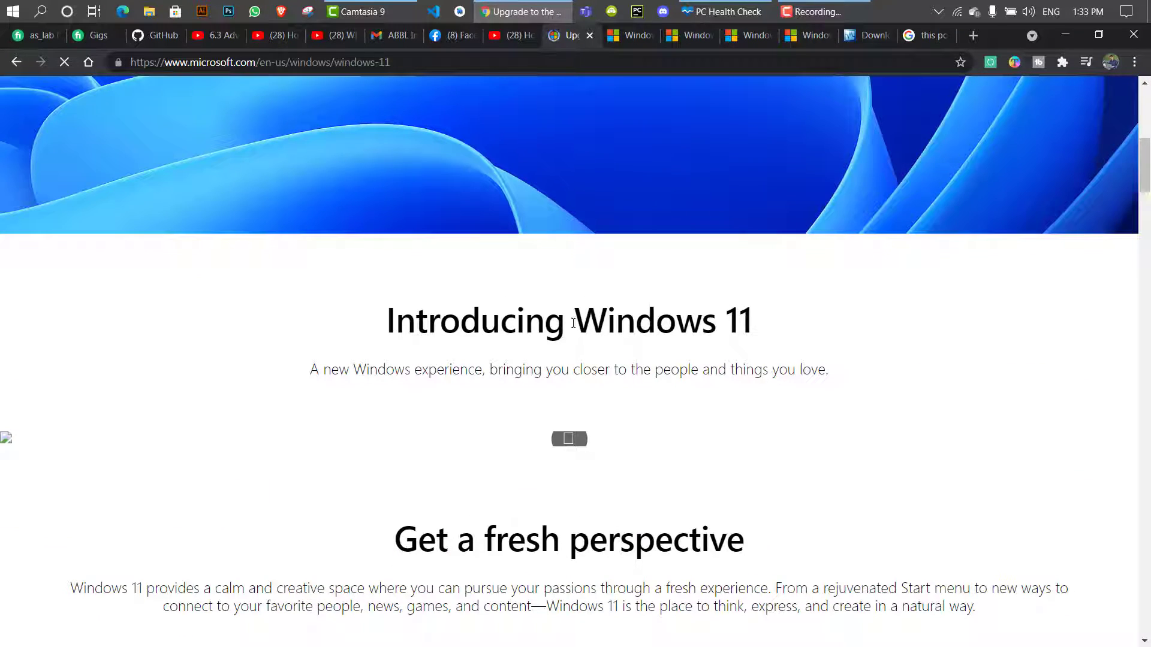
left_click_drag(366, 334, 897, 324)
scroll(833, 366, "down", 4)
scroll(832, 367, "down", 10)
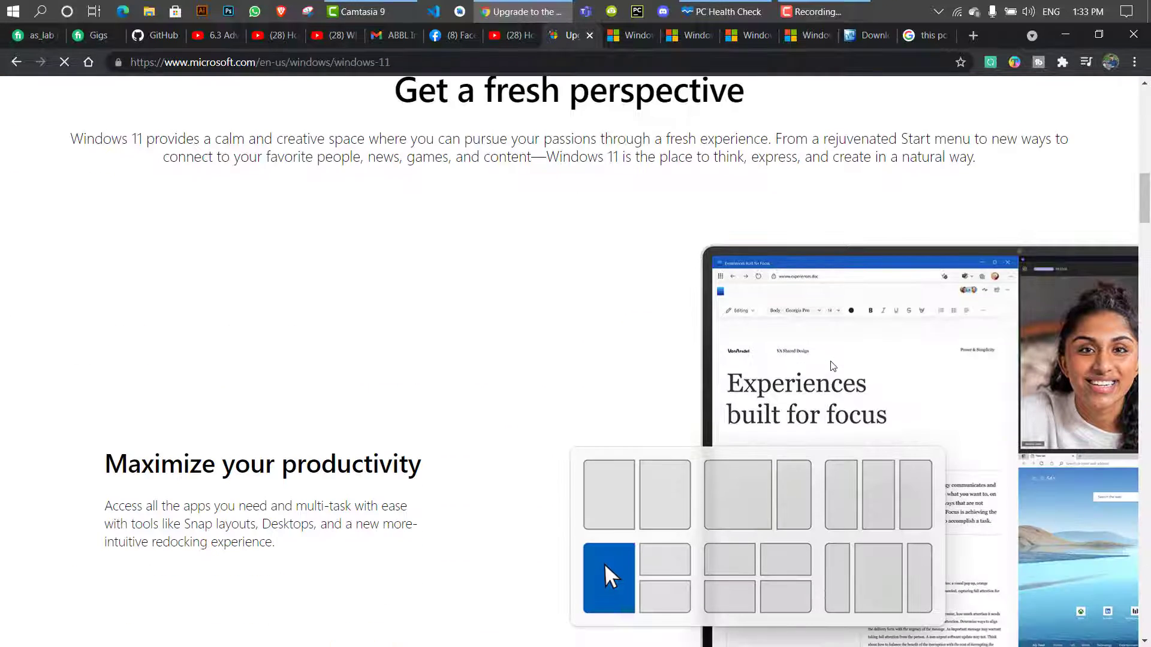
scroll(832, 366, "down", 5)
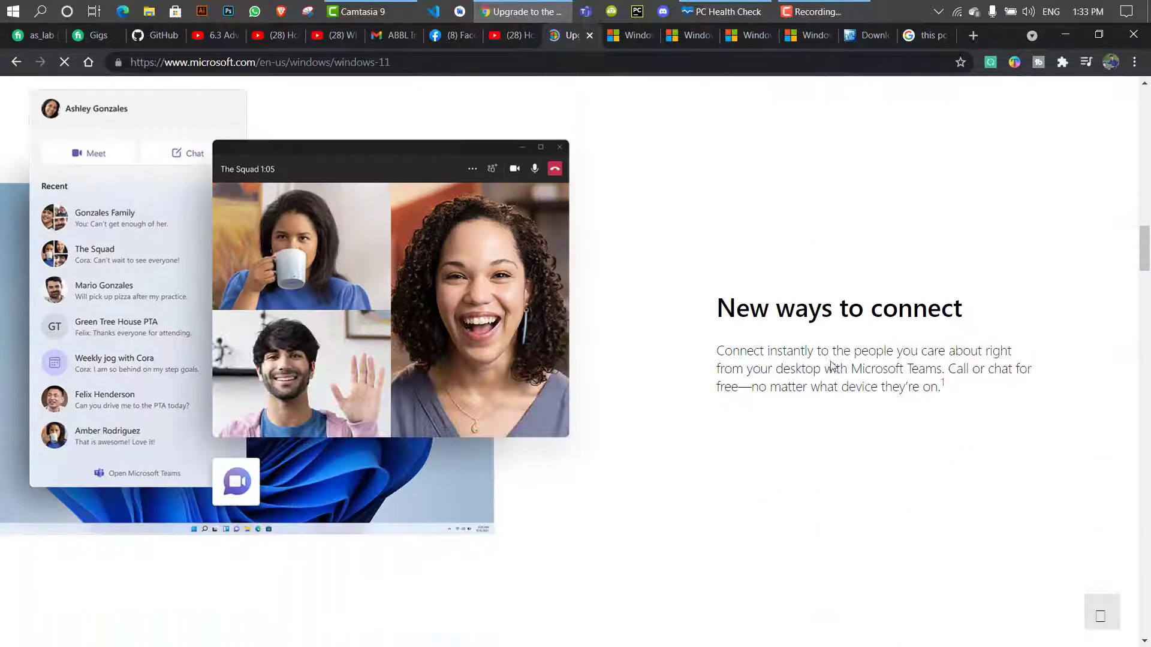
left_click_drag(702, 252, 984, 249)
scroll(939, 360, "down", 5)
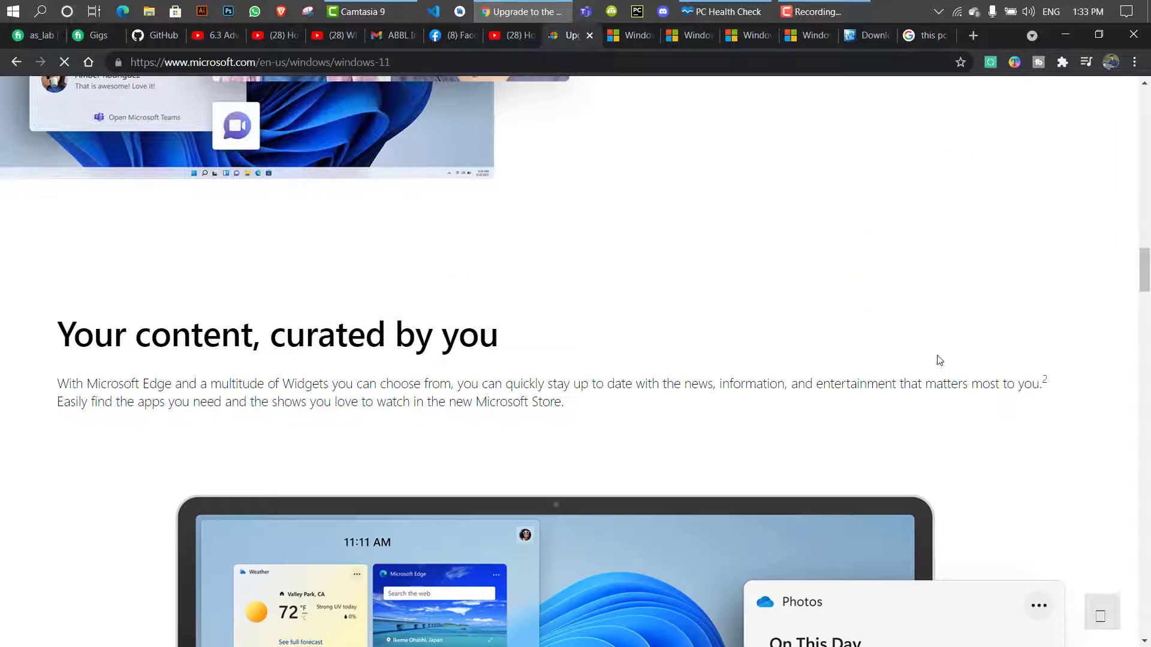
left_click_drag(43, 340, 556, 340)
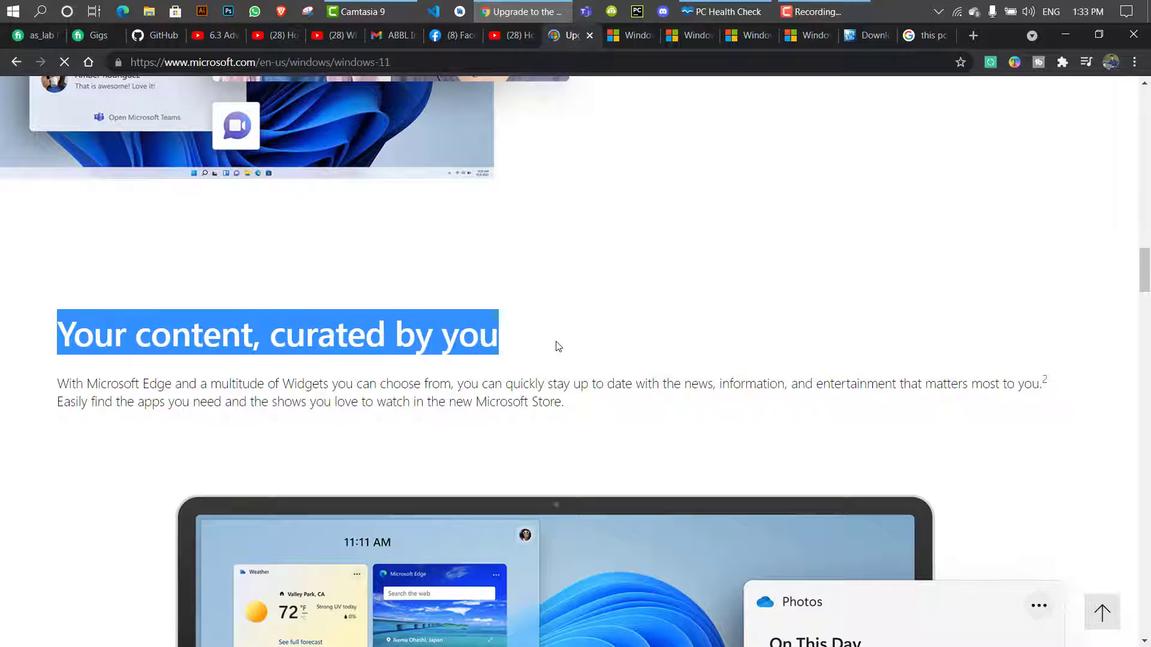
scroll(556, 340, "down", 10)
scroll(555, 346, "down", 4)
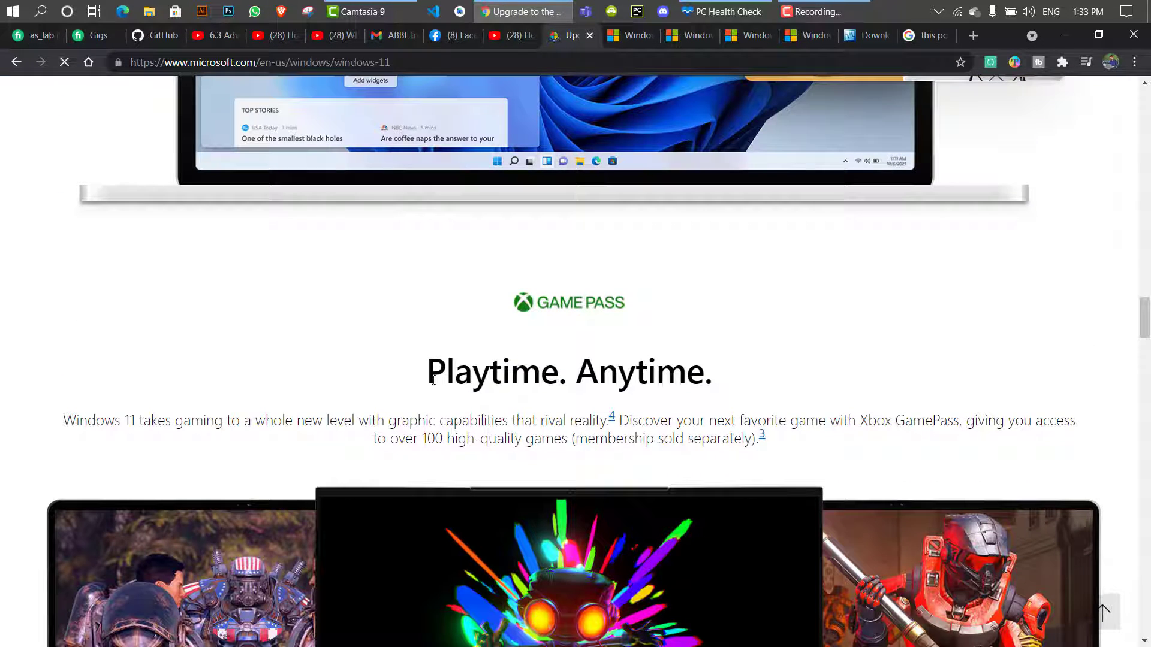
Step: Read the Game Pass section and look through the device sections down to the minimum system requirements
left_click_drag(426, 371, 747, 382)
scroll(747, 381, "down", 4)
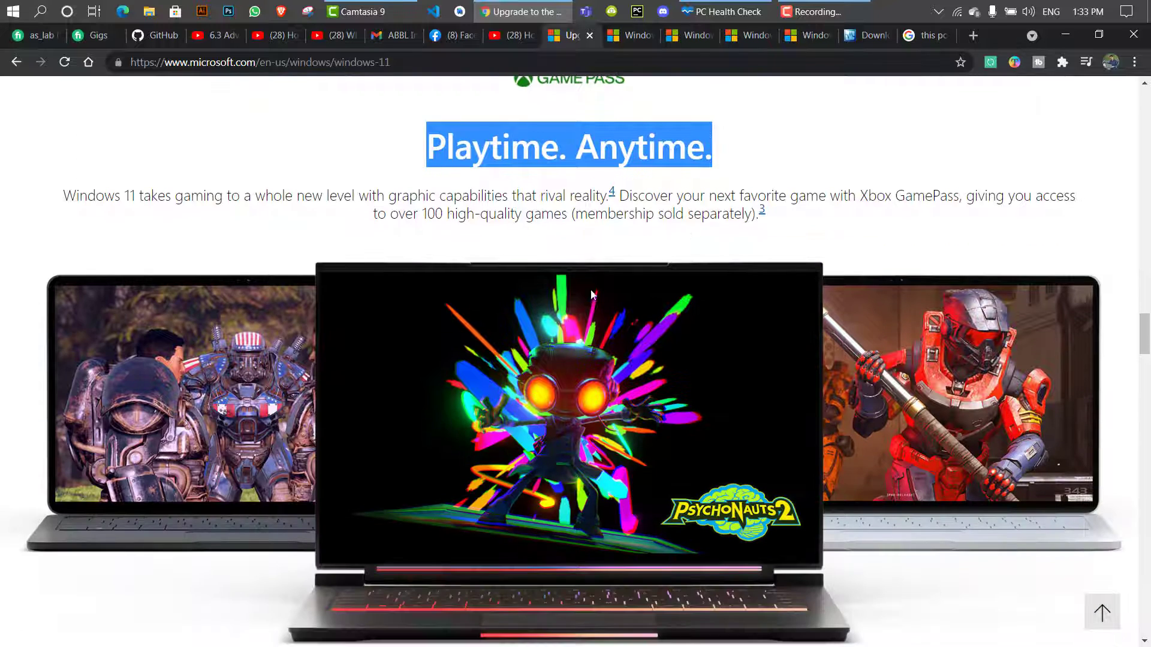
left_click(80, 196)
left_click_drag(79, 196, 826, 217)
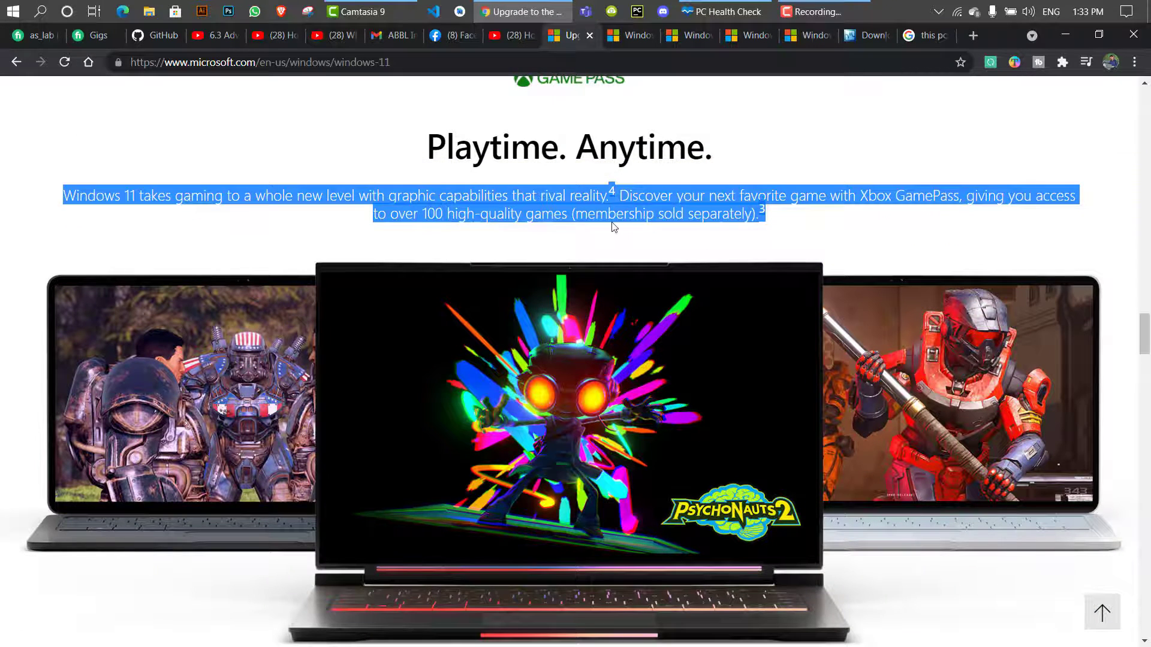
scroll(606, 231, "down", 7)
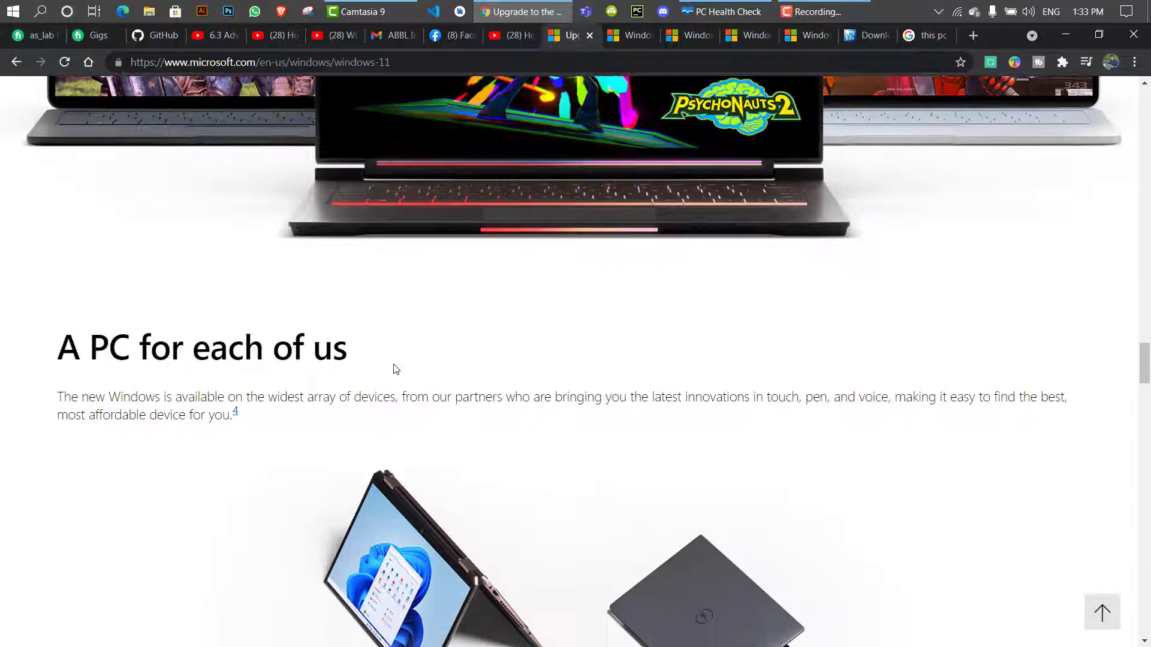
scroll(396, 369, "down", 2)
scroll(407, 333, "down", 10)
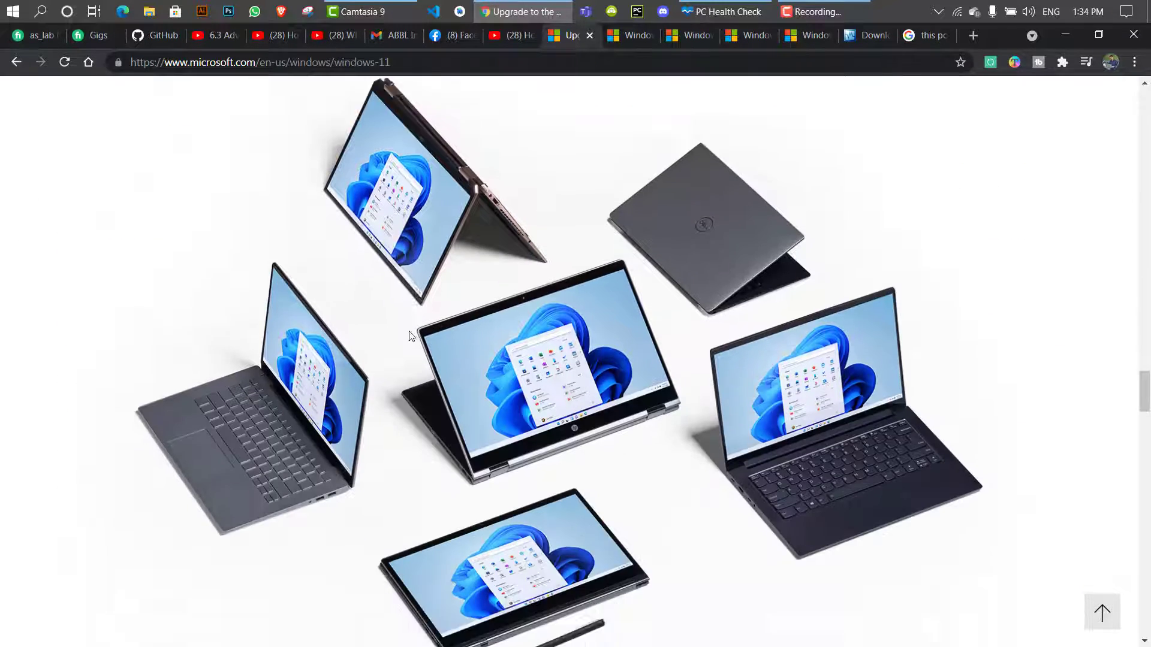
scroll(409, 331, "down", 10)
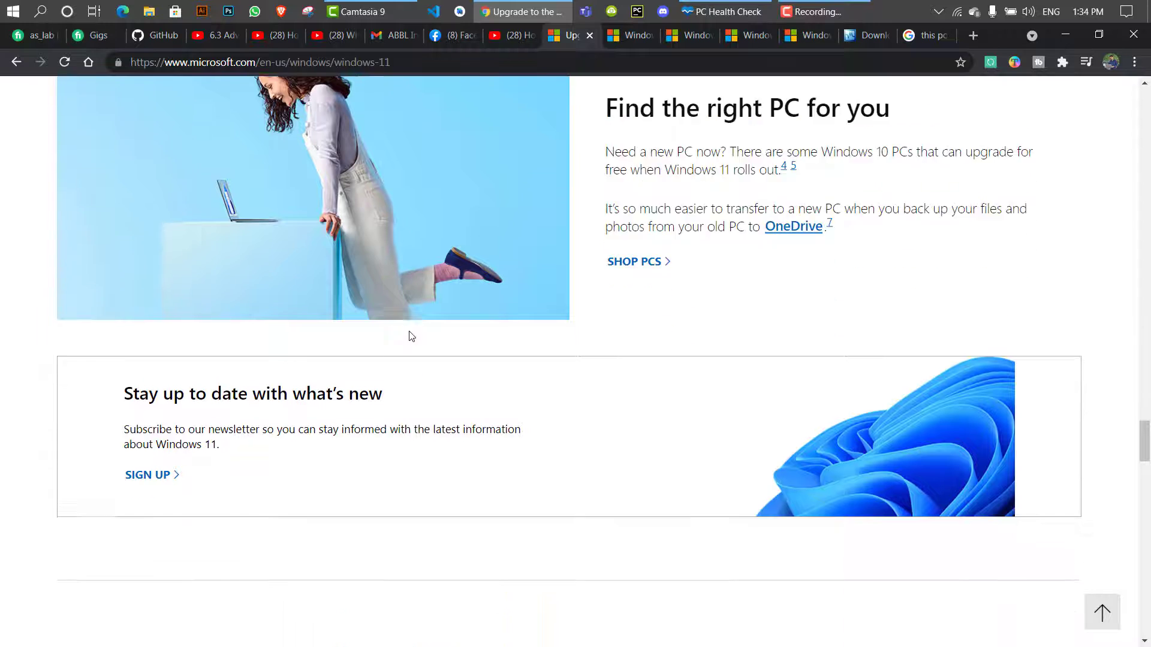
scroll(411, 335, "down", 6)
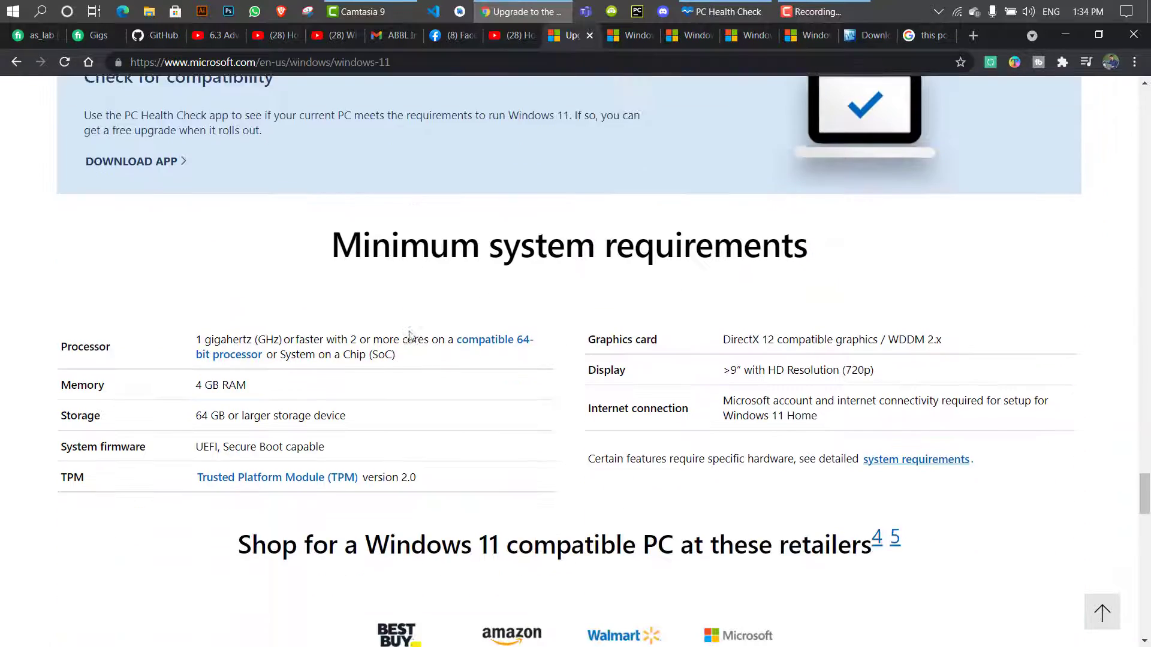
Step: Review the processor entry under Minimum system requirements and open its compatible 64-bit processor link in a new tab
left_click_drag(333, 154, 879, 155)
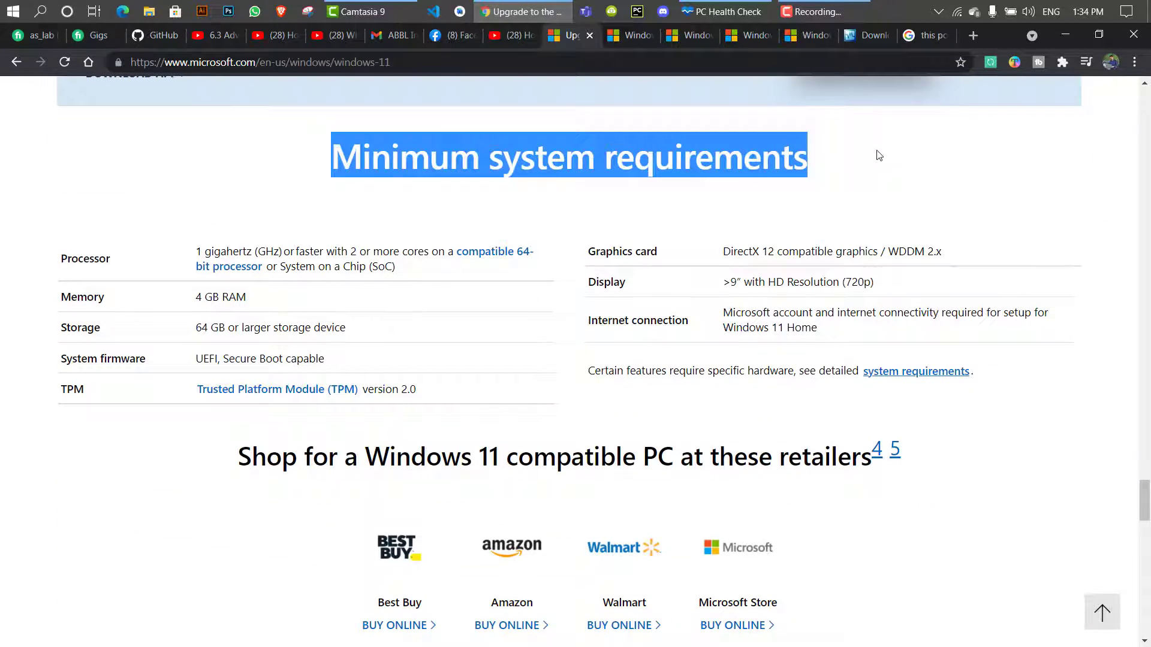
left_click(694, 223)
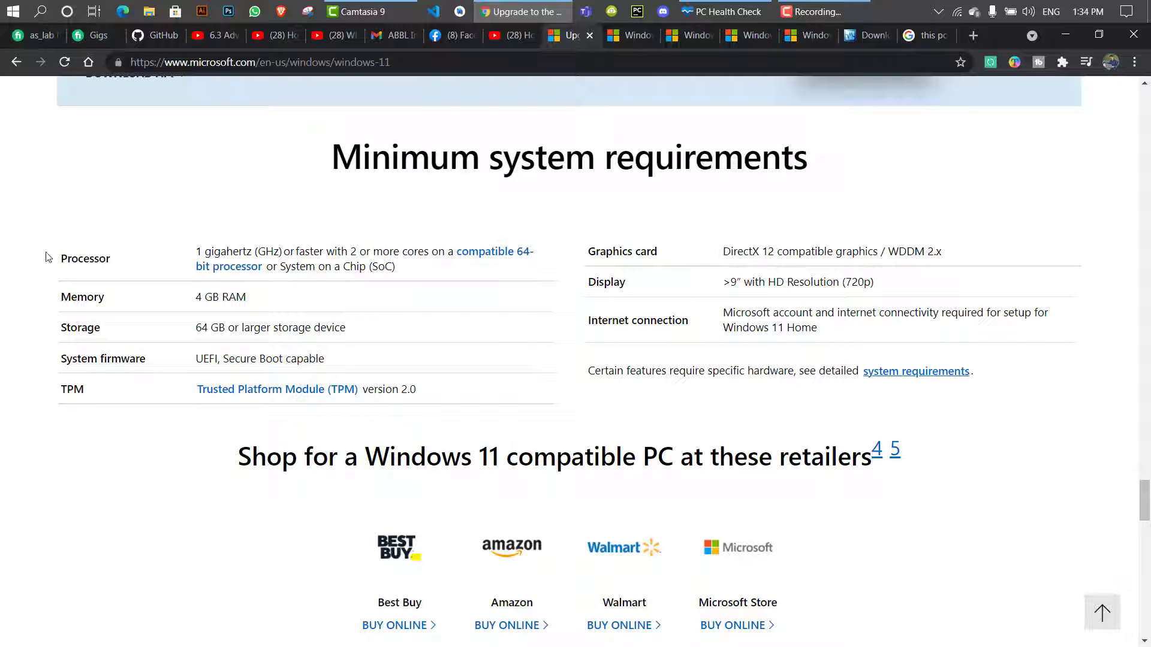
left_click_drag(45, 257, 422, 267)
left_click(437, 310)
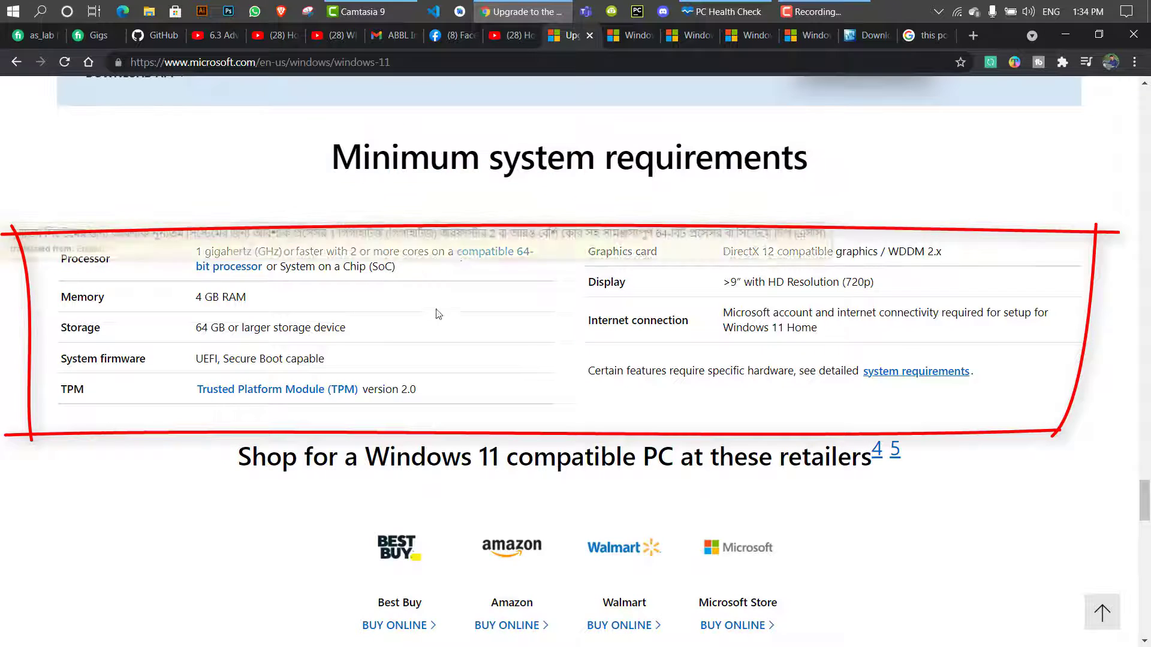
left_click(492, 256, "ctrl")
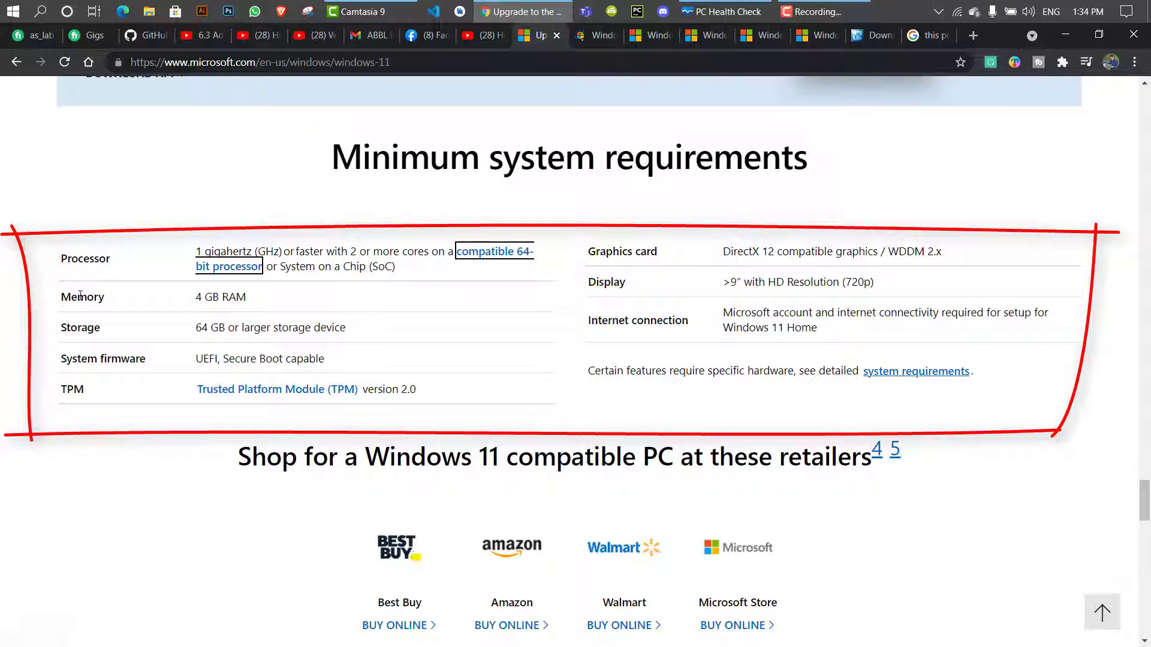
Step: Examine the memory, storage, system firmware and TPM entries in the minimum system requirements
left_click_drag(52, 301, 289, 301)
left_click(197, 317)
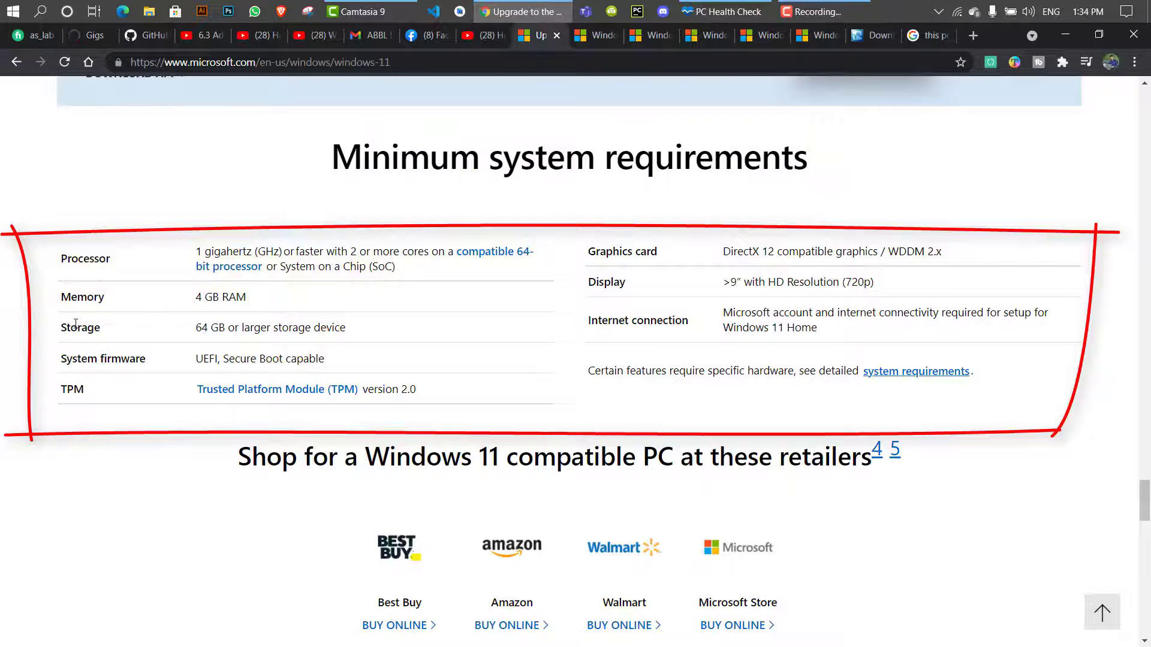
left_click_drag(70, 327, 180, 333)
left_click(389, 326)
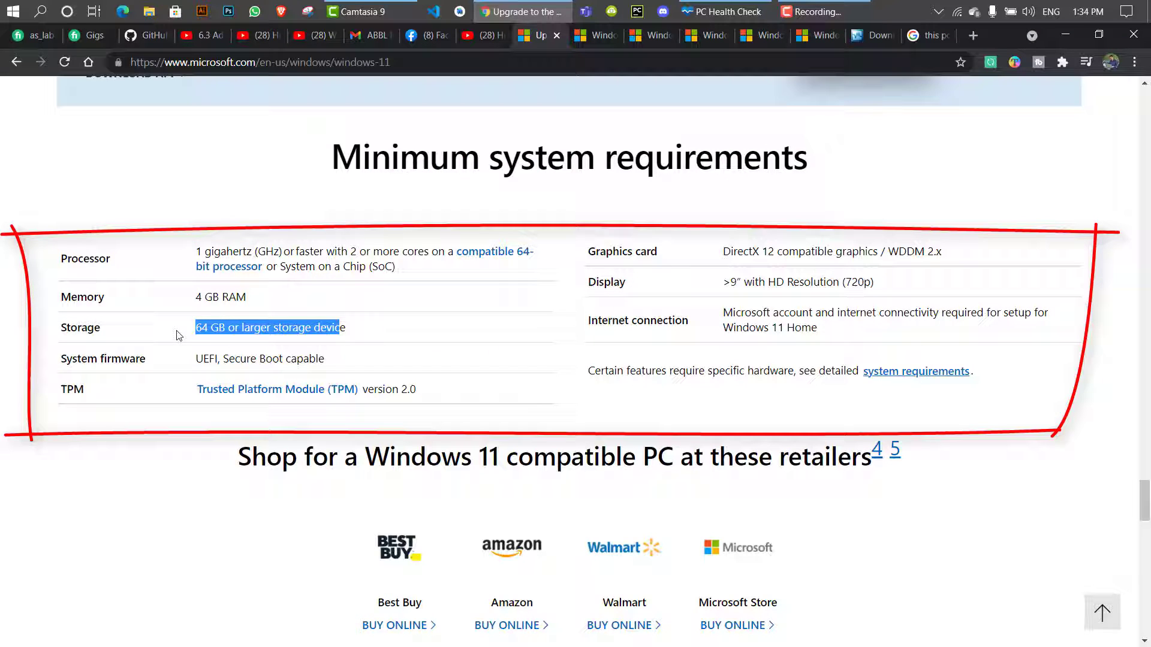
left_click(324, 358)
left_click_drag(336, 364, 137, 353)
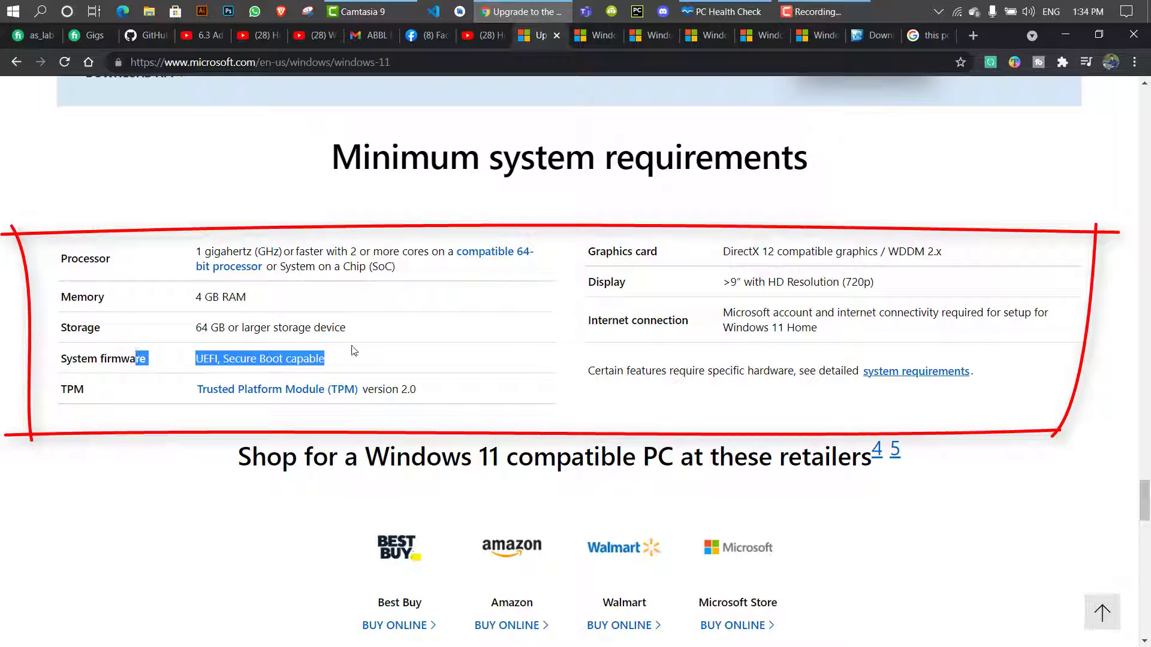
left_click(394, 368)
left_click_drag(459, 397, 198, 390)
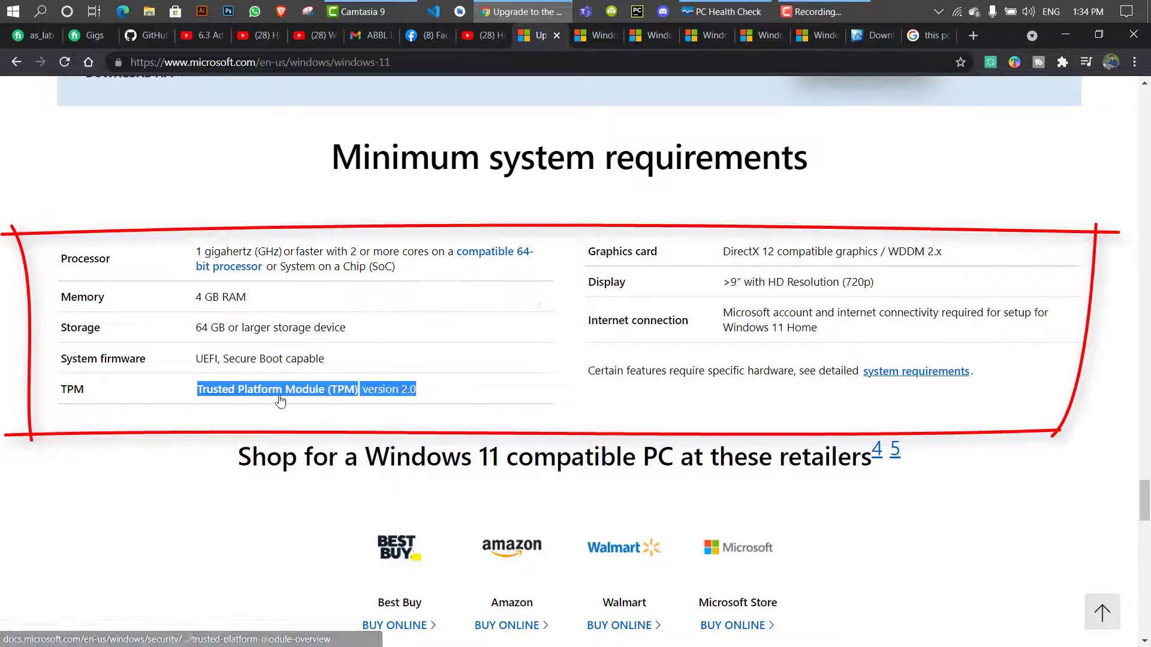
left_click(244, 421)
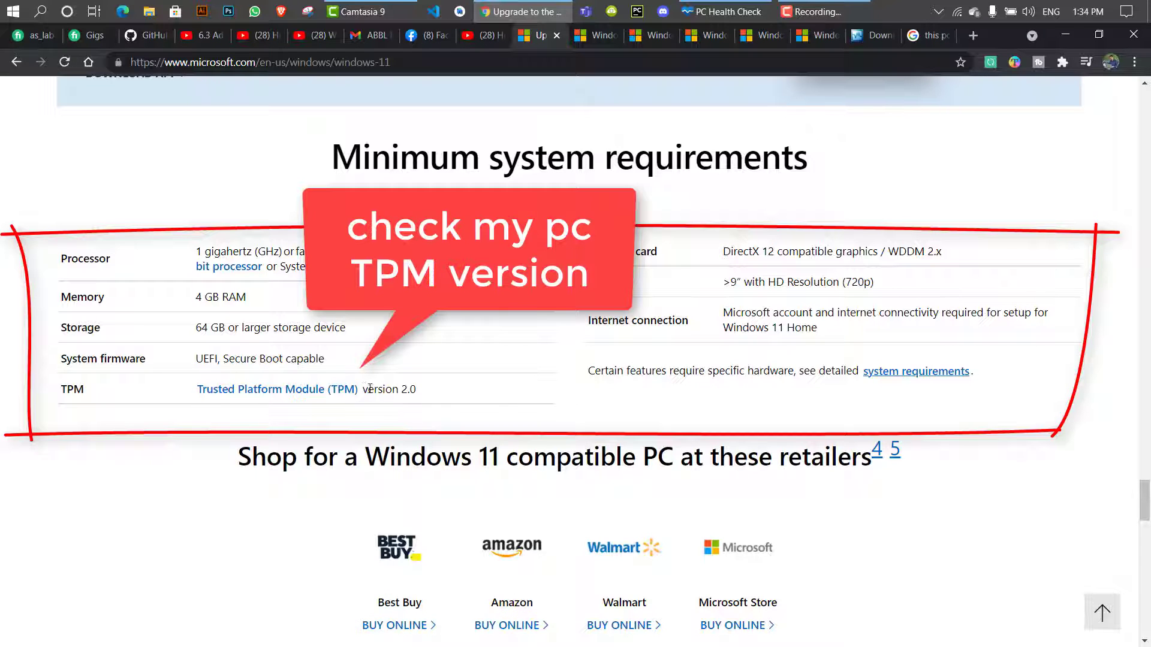
left_click_drag(363, 390, 465, 395)
left_click(399, 420)
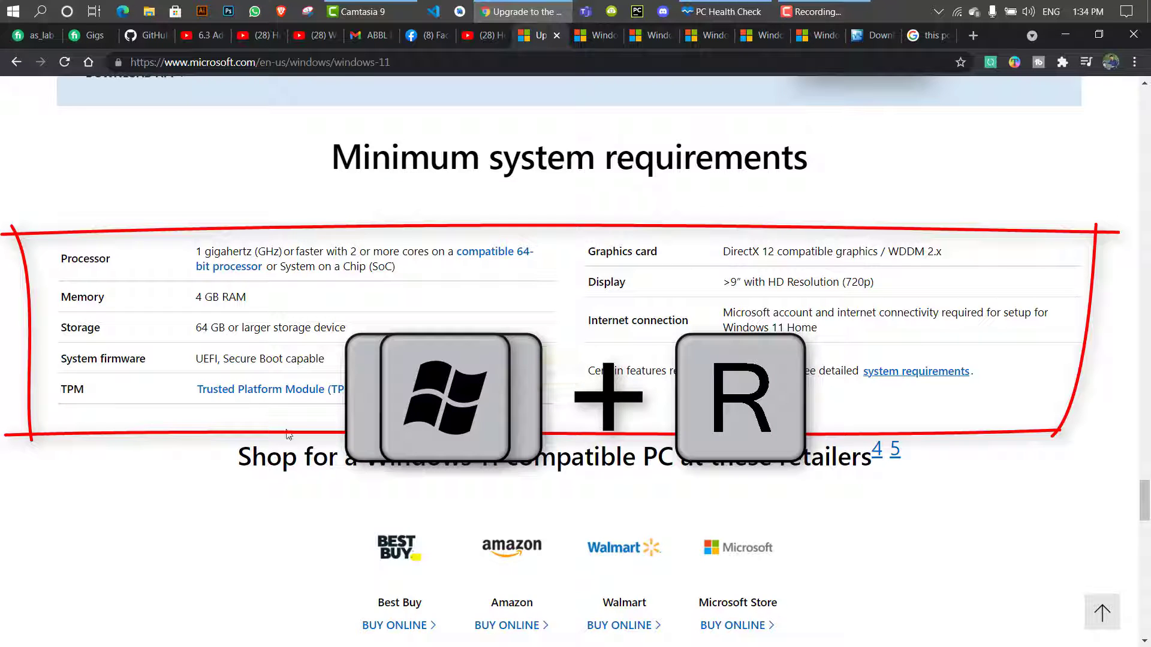
Step: Run tpm.msc to check the PC's TPM version
key("super+r")
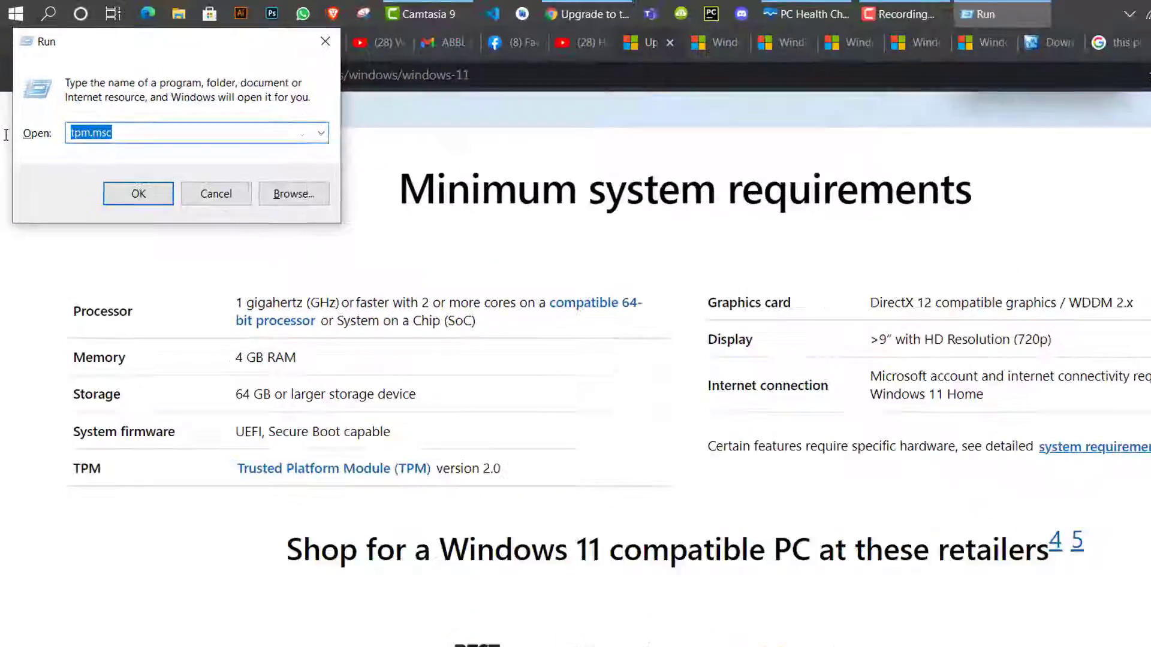
type("t")
type("pm.")
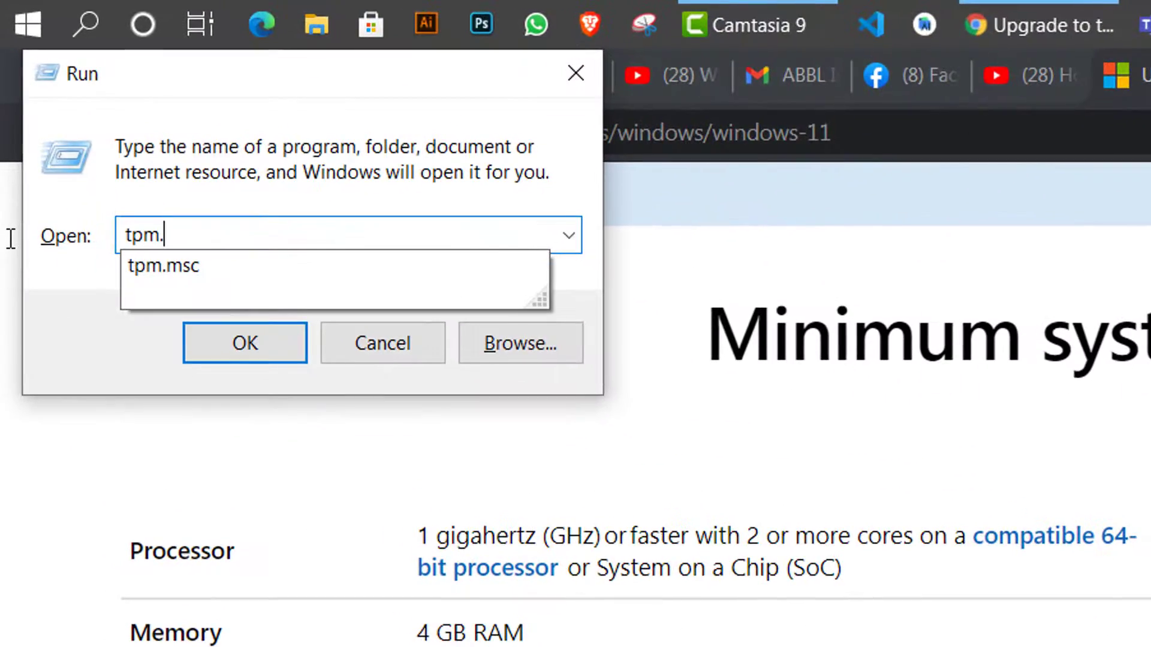
type("msc")
key("Return")
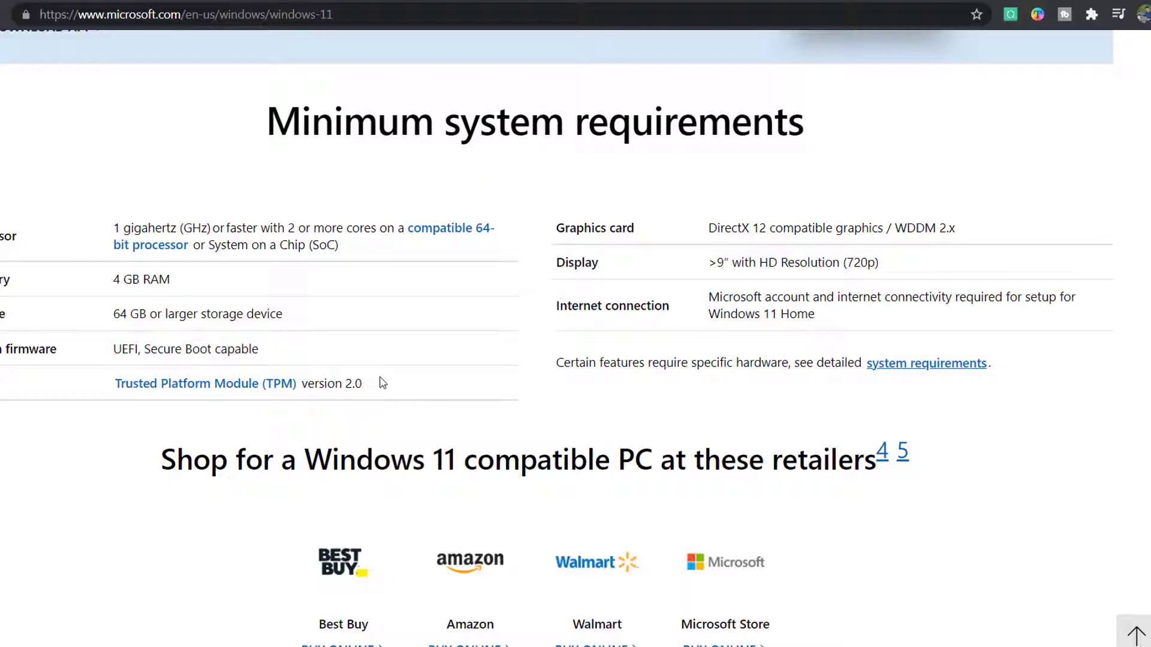
Step: Compare the required TPM version and read the graphics card, display and internet connection requirements
left_click_drag(408, 390, 378, 389)
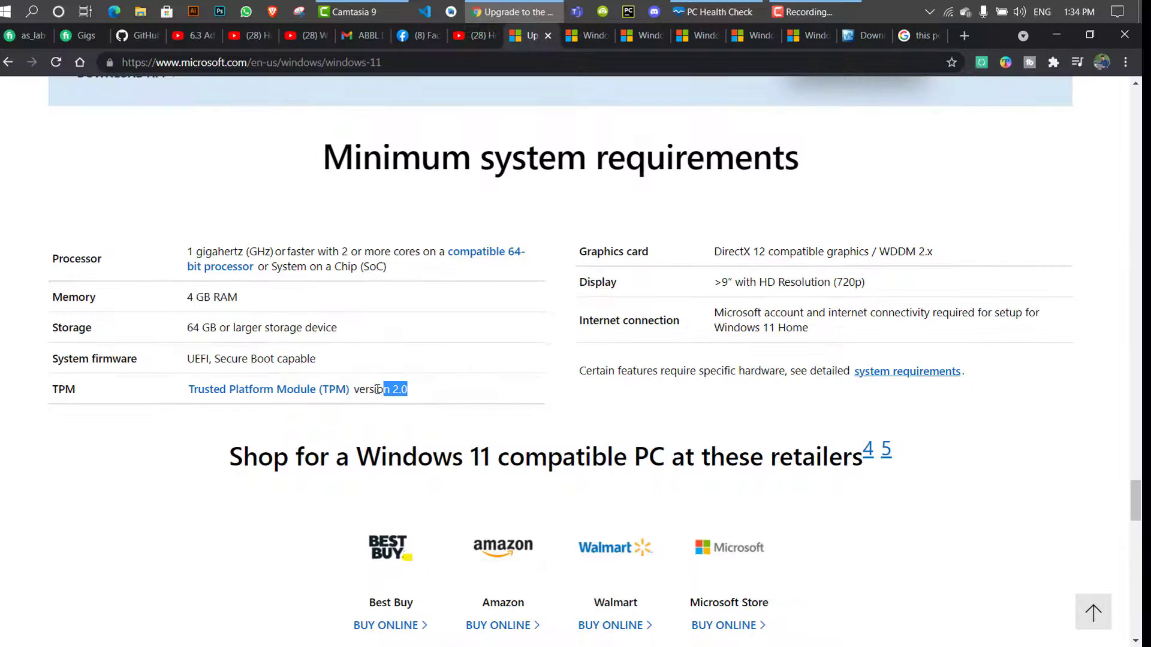
left_click_drag(713, 251, 948, 265)
left_click_drag(714, 283, 882, 295)
left_click_drag(715, 312, 821, 331)
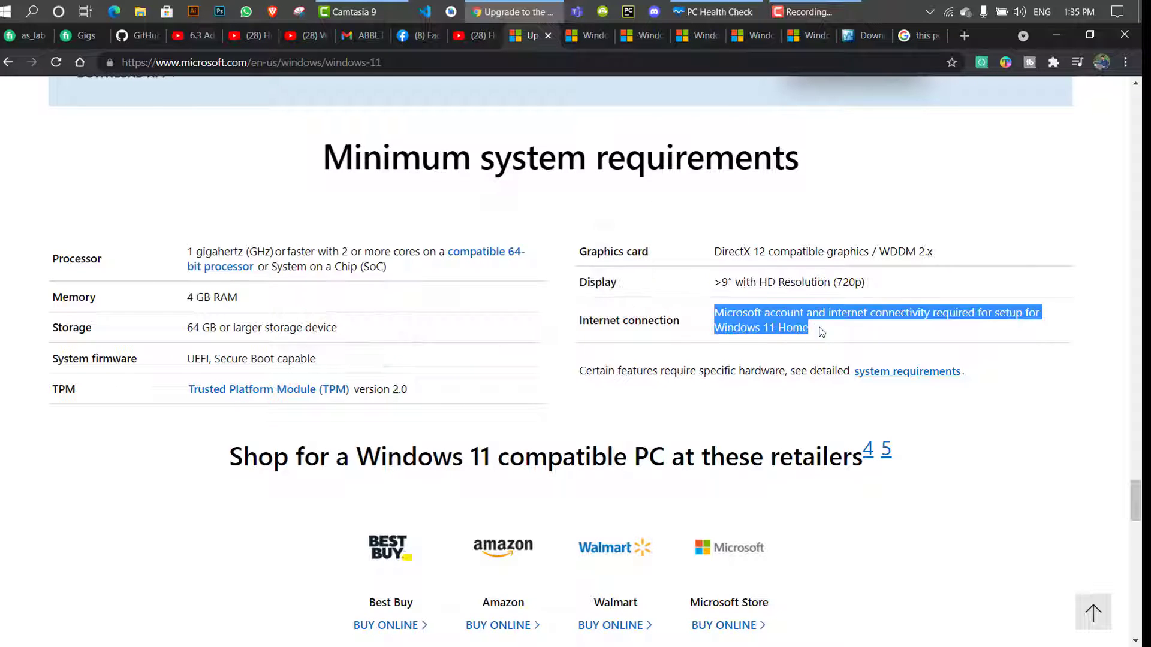
left_click(798, 349)
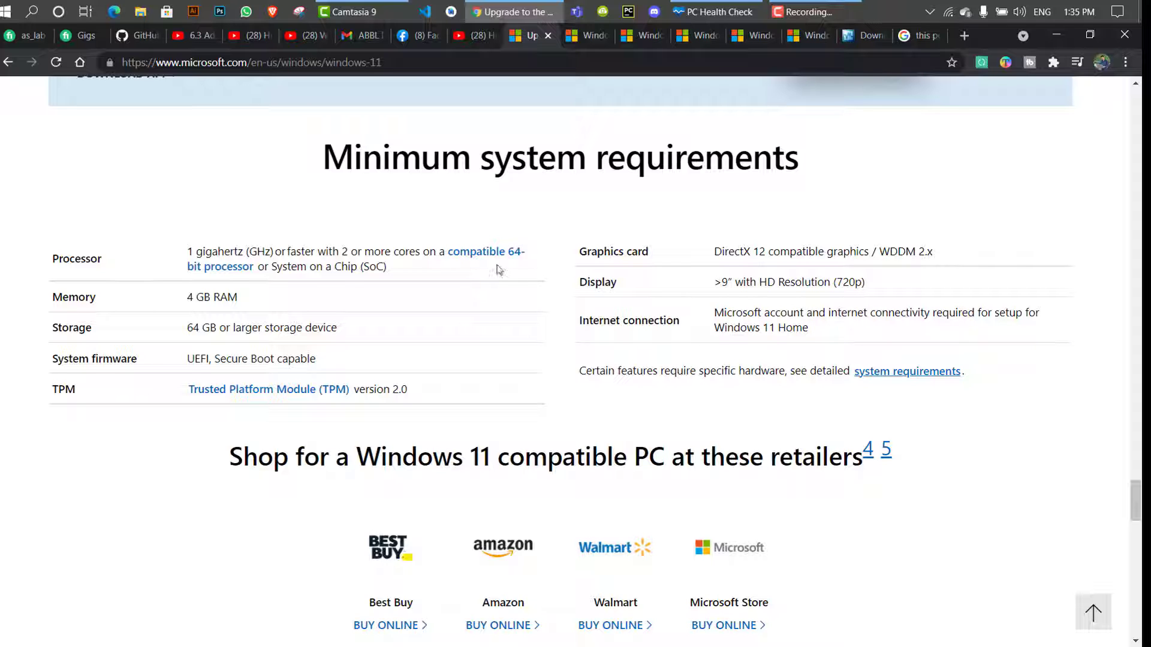
Step: Show the opened Windows Processor Requirements page and look through its supported processor tables for each Windows edition
scroll(396, 325, "up", 3)
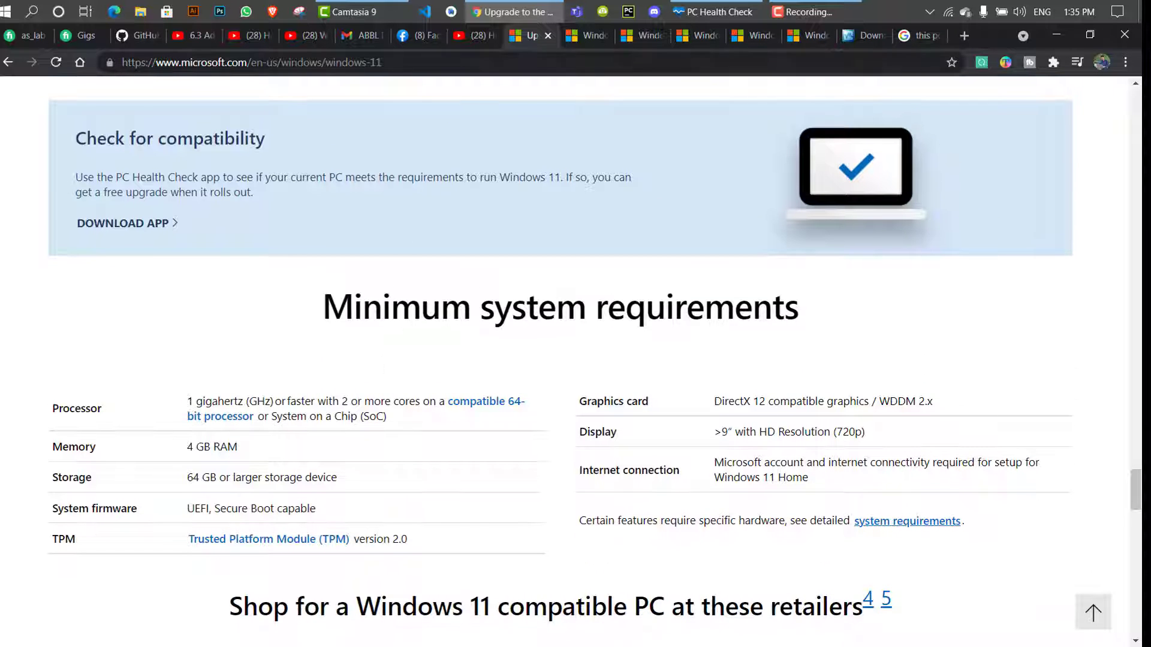
left_click(593, 37)
scroll(414, 401, "down", 10)
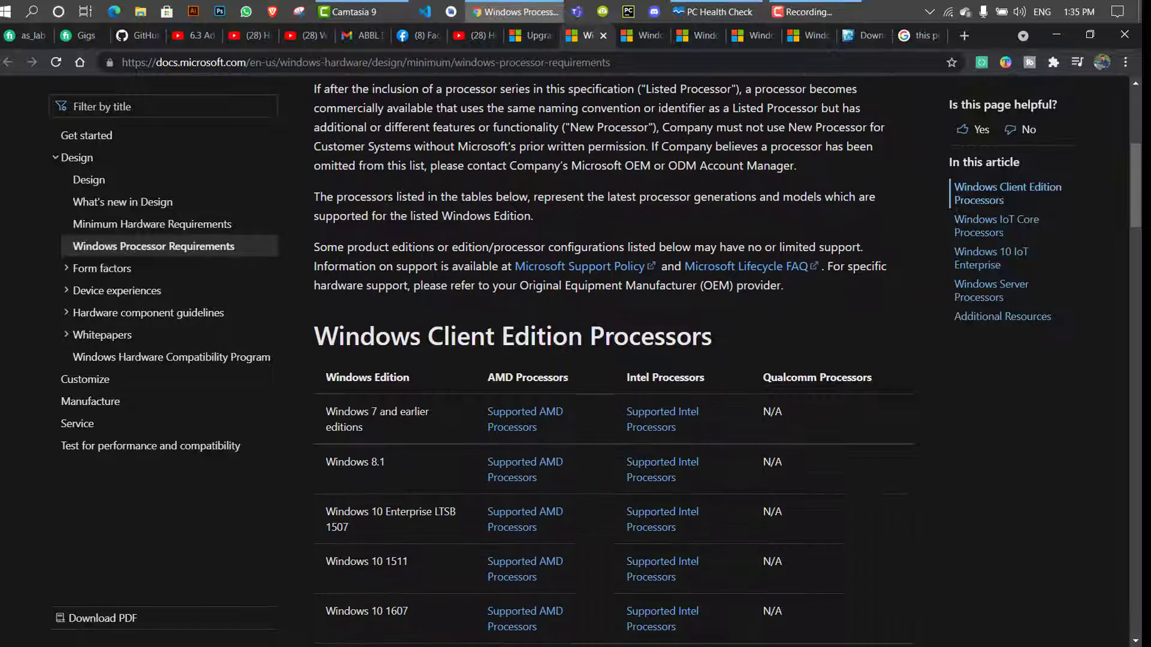
scroll(373, 276, "down", 1)
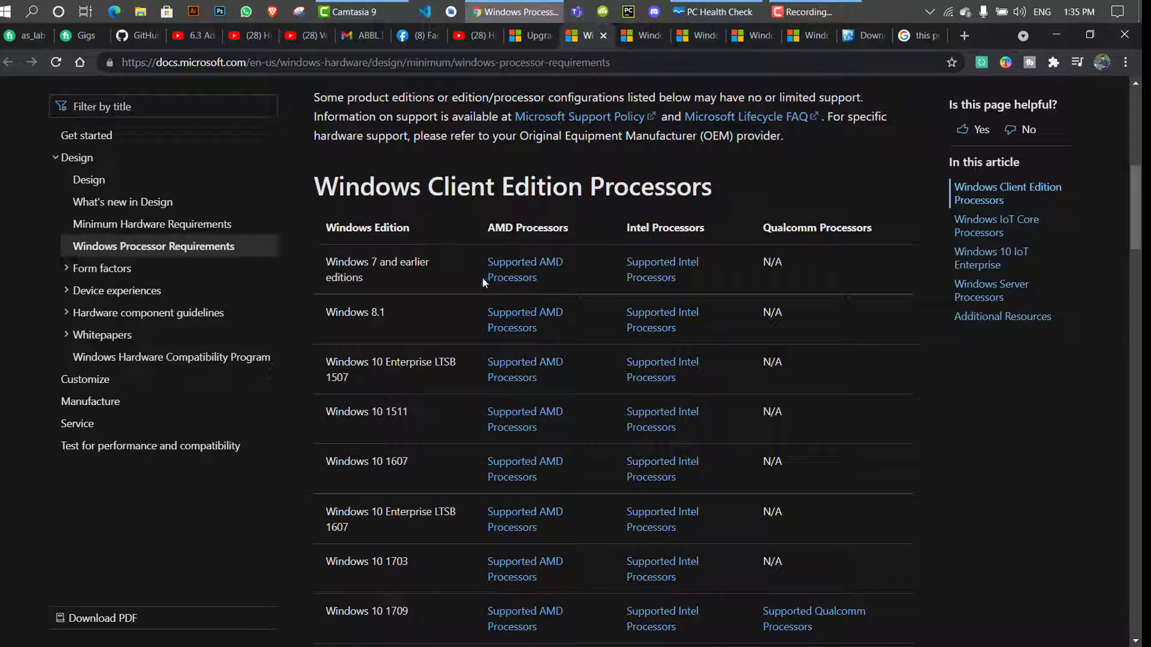
scroll(537, 358, "down", 2)
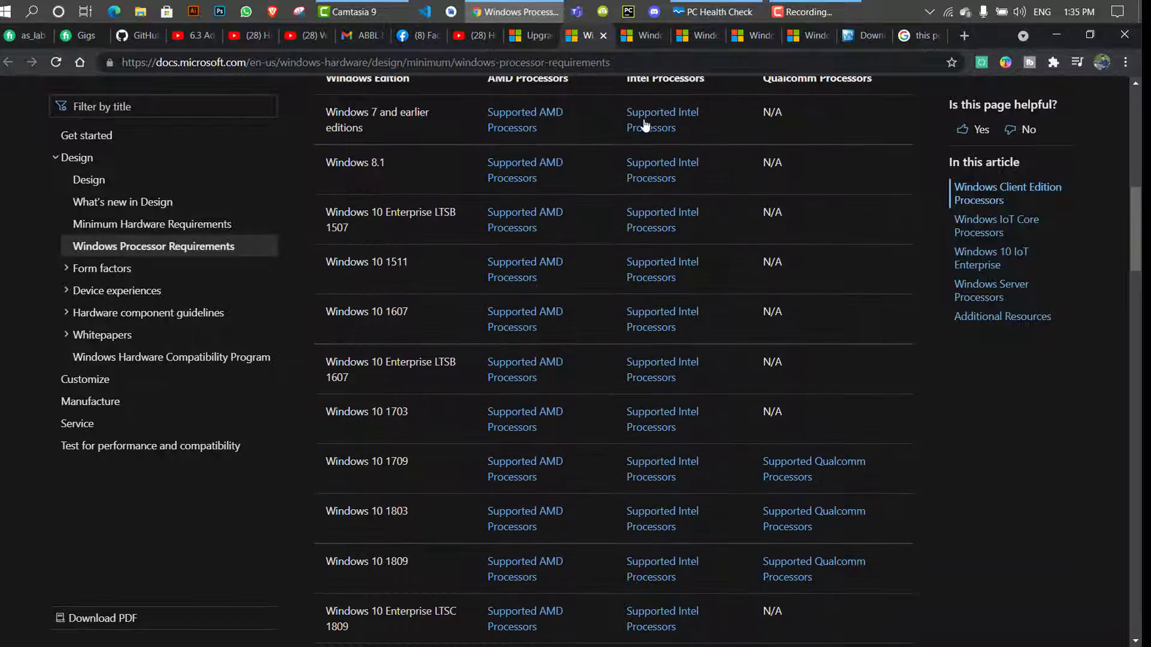
scroll(637, 336, "down", 11)
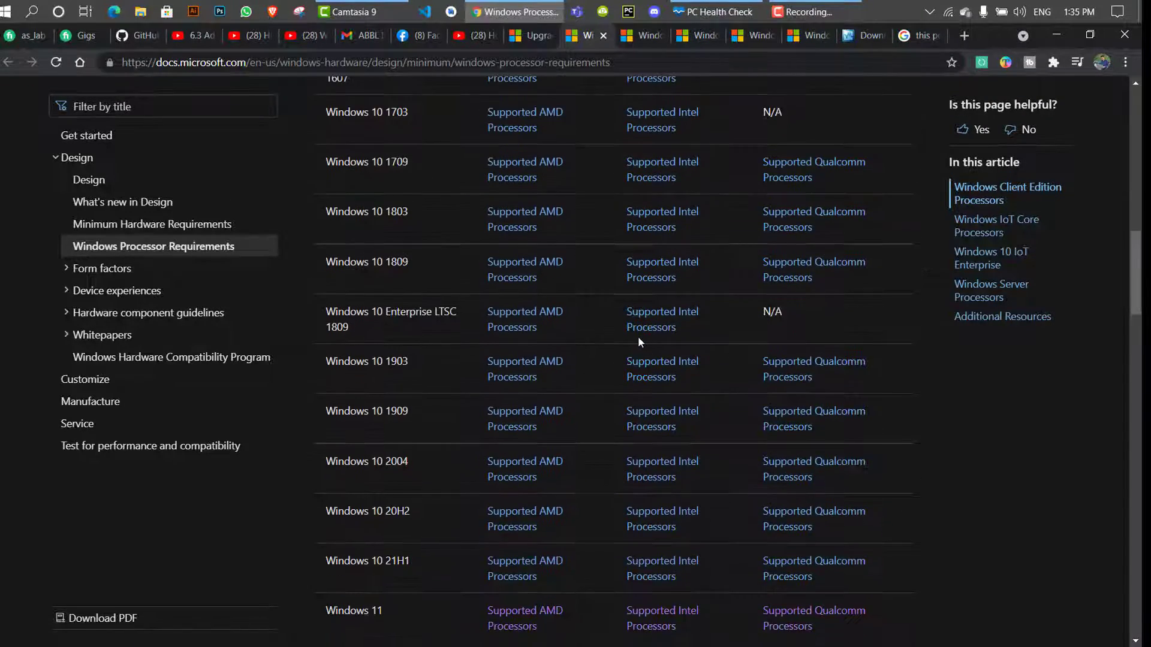
scroll(638, 336, "down", 9)
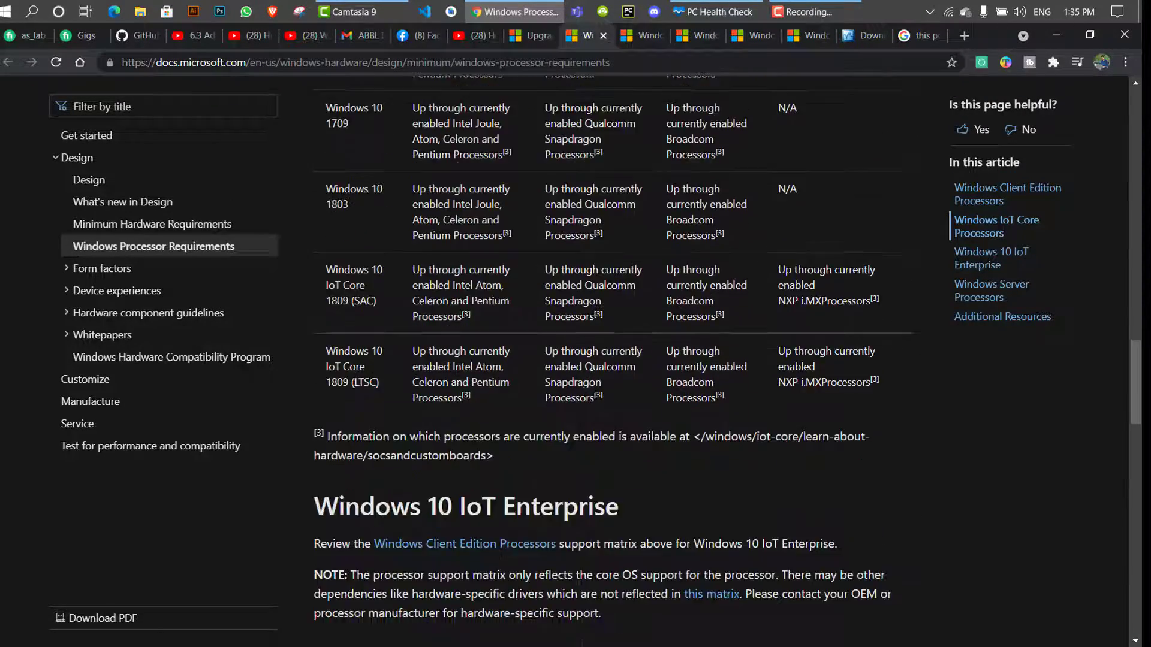
scroll(638, 339, "down", 15)
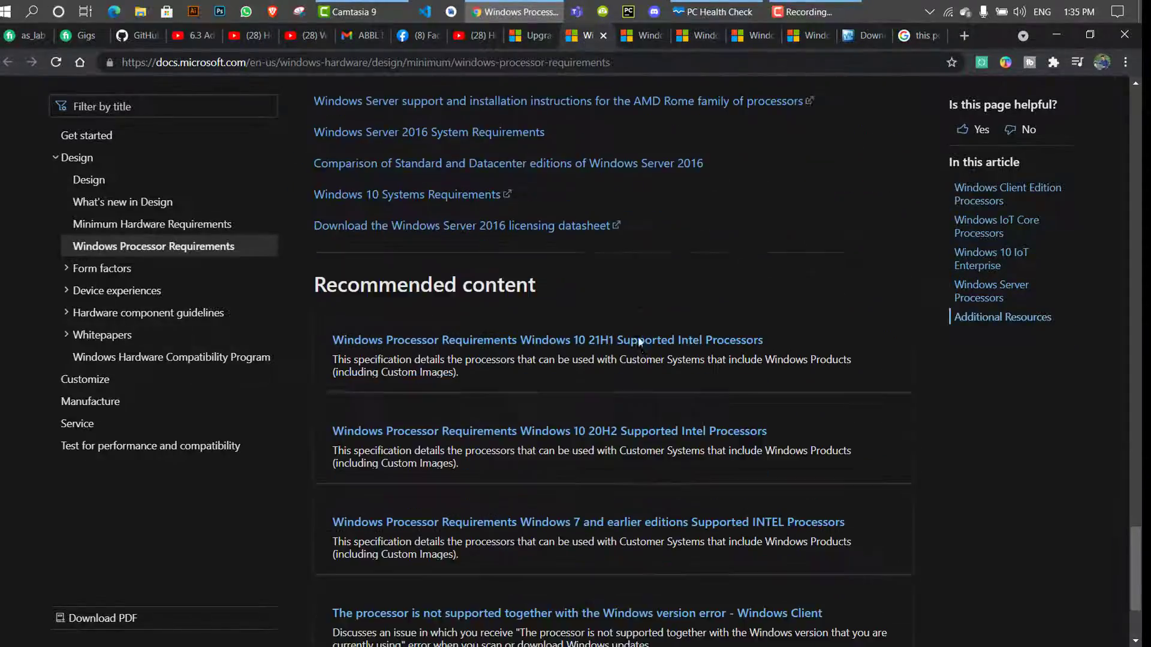
Step: Show the Windows 11 Supported AMD Processors page and look through its AMD, Athlon and EPYC models
scroll(469, 253, "up", 8)
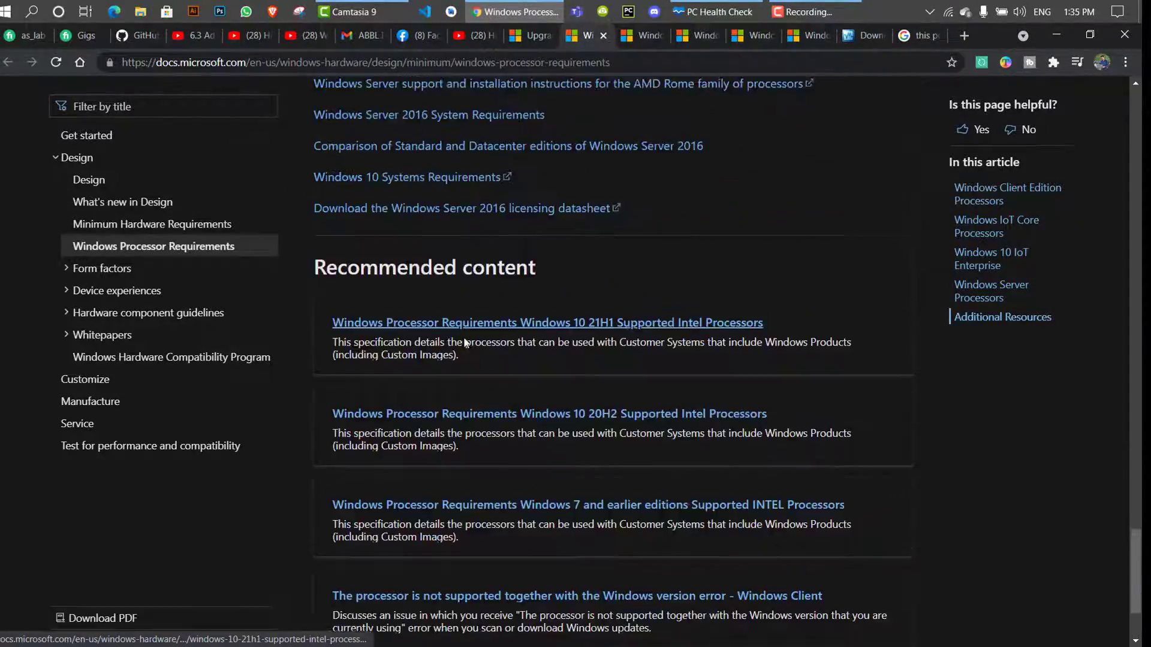
left_click(635, 41)
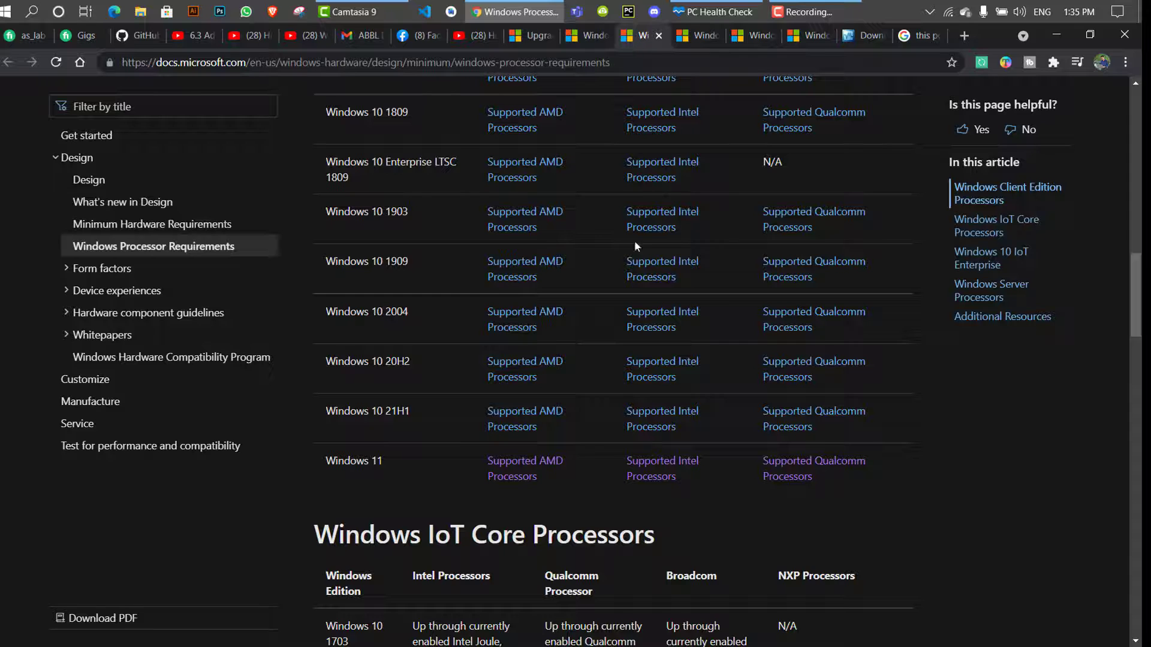
left_click(699, 41)
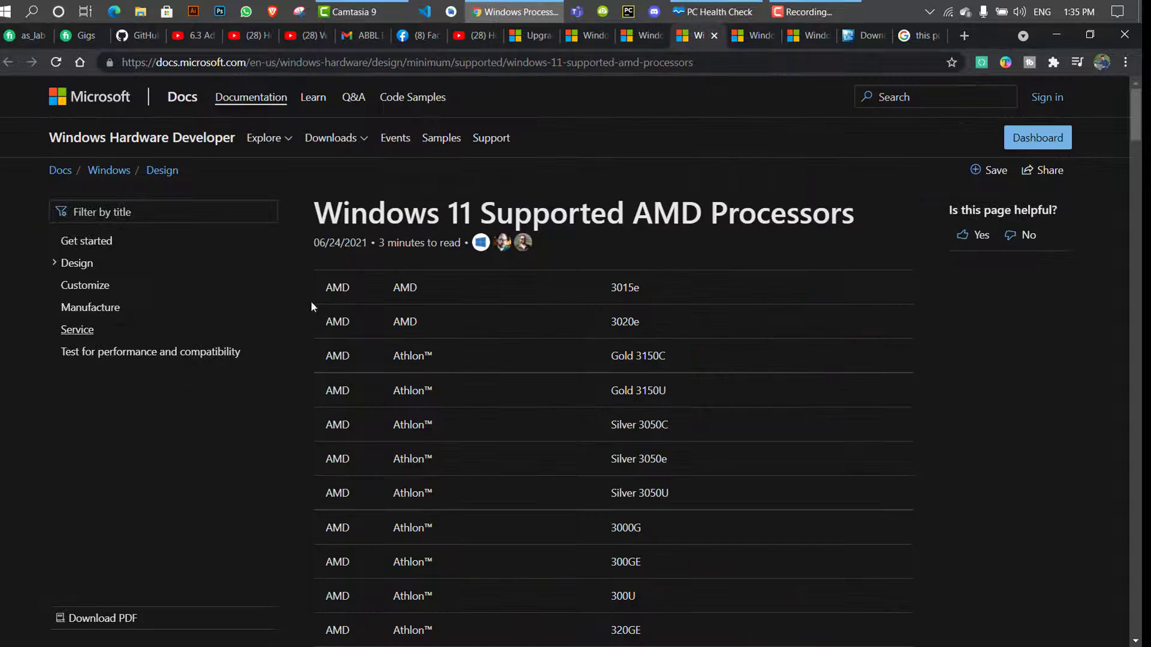
left_click_drag(327, 285, 509, 284)
left_click(653, 283)
scroll(367, 407, "down", 3)
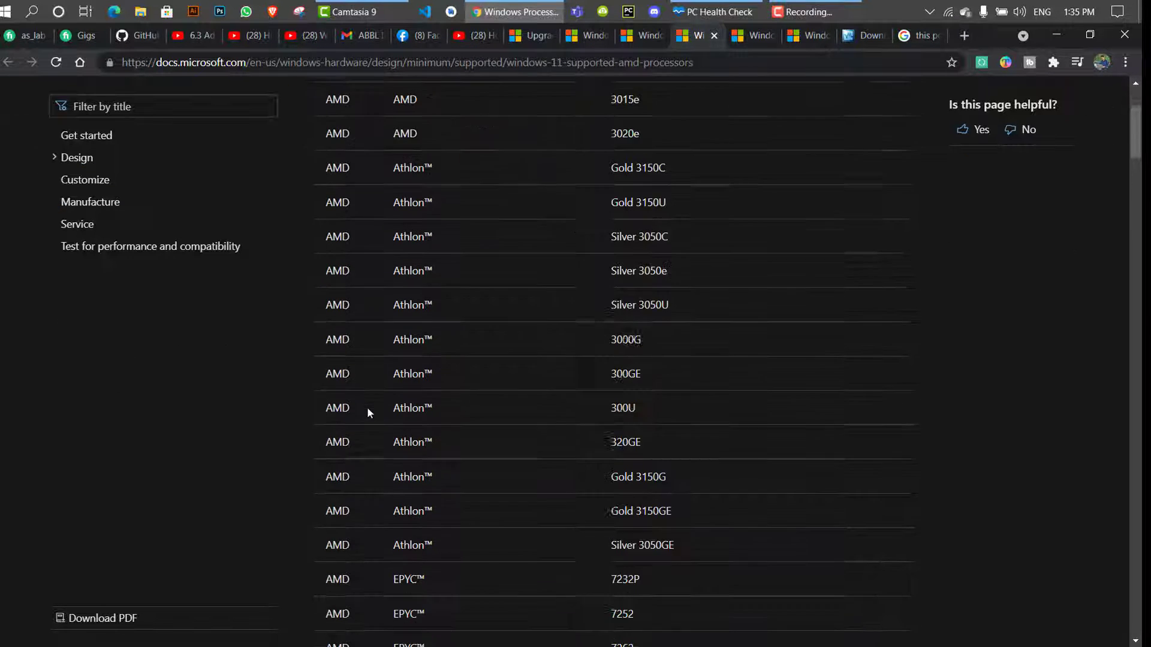
scroll(331, 228, "up", 3)
left_click_drag(327, 203, 427, 529)
scroll(414, 479, "down", 4)
scroll(420, 493, "down", 10)
left_click(669, 426)
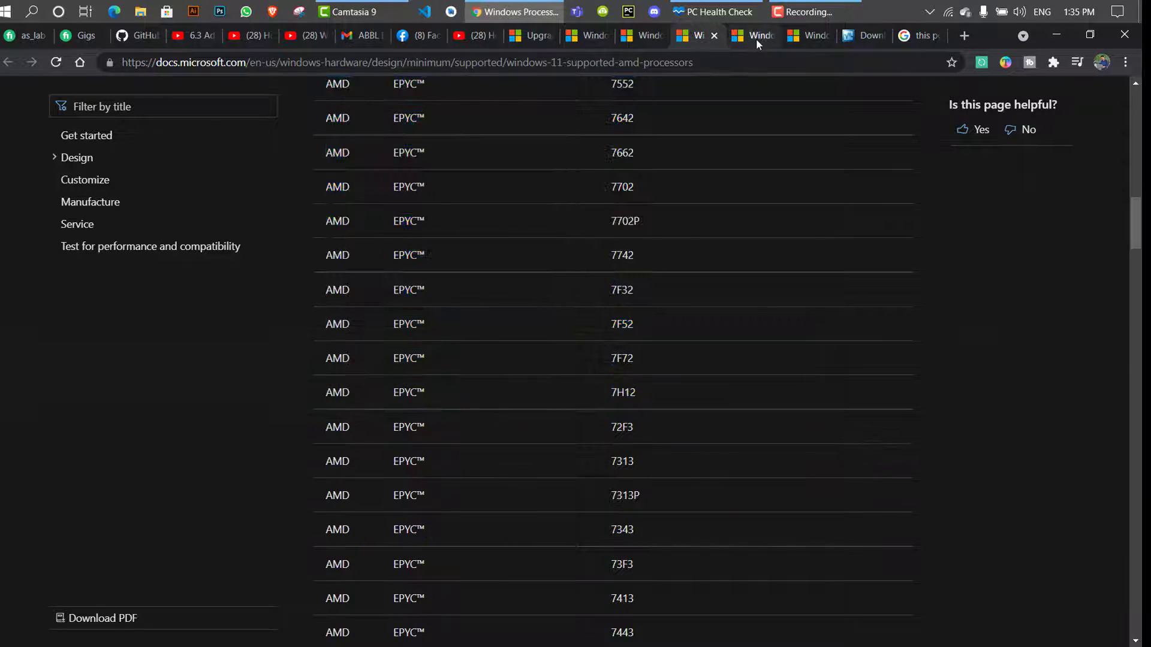
Step: Show the Windows 11 Supported Intel Processors page and examine the Core entries, highlighting i5-8200Y and i5-8210Y
left_click(756, 36)
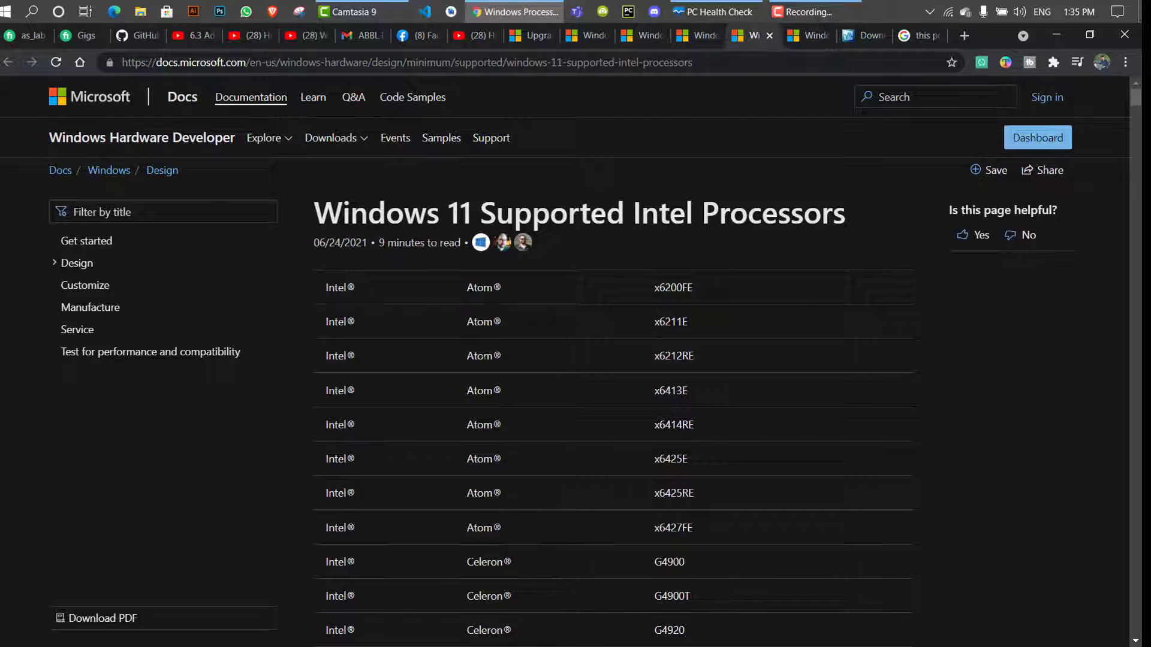
scroll(597, 367, "down", 15)
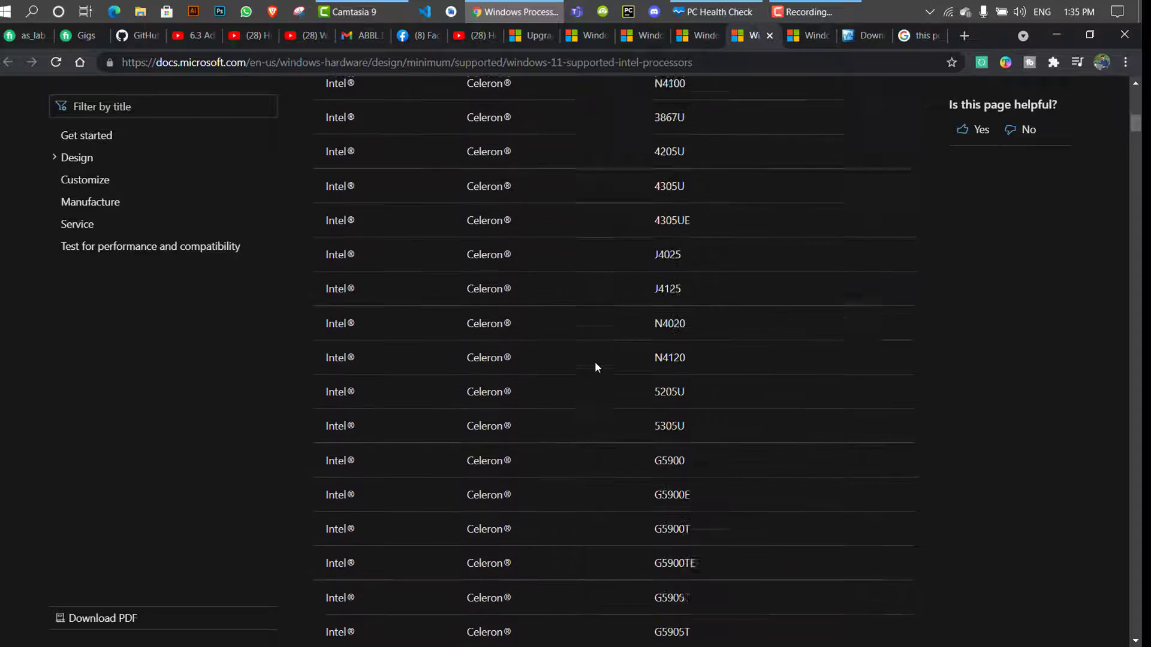
scroll(595, 367, "down", 12)
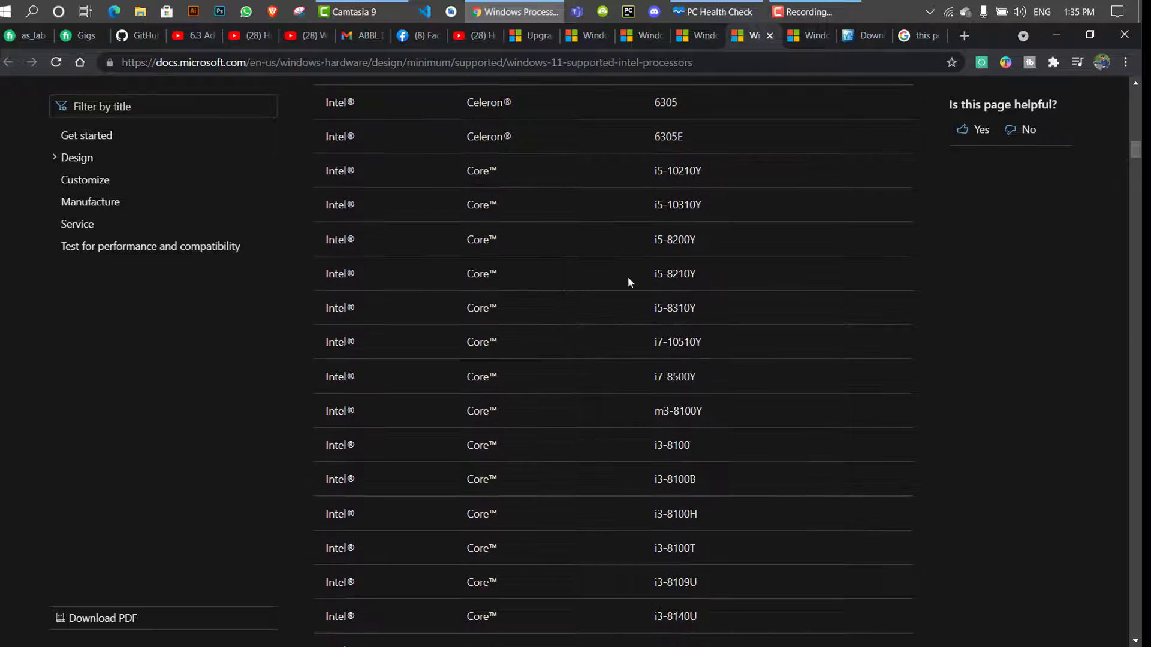
scroll(627, 276, "up", 2)
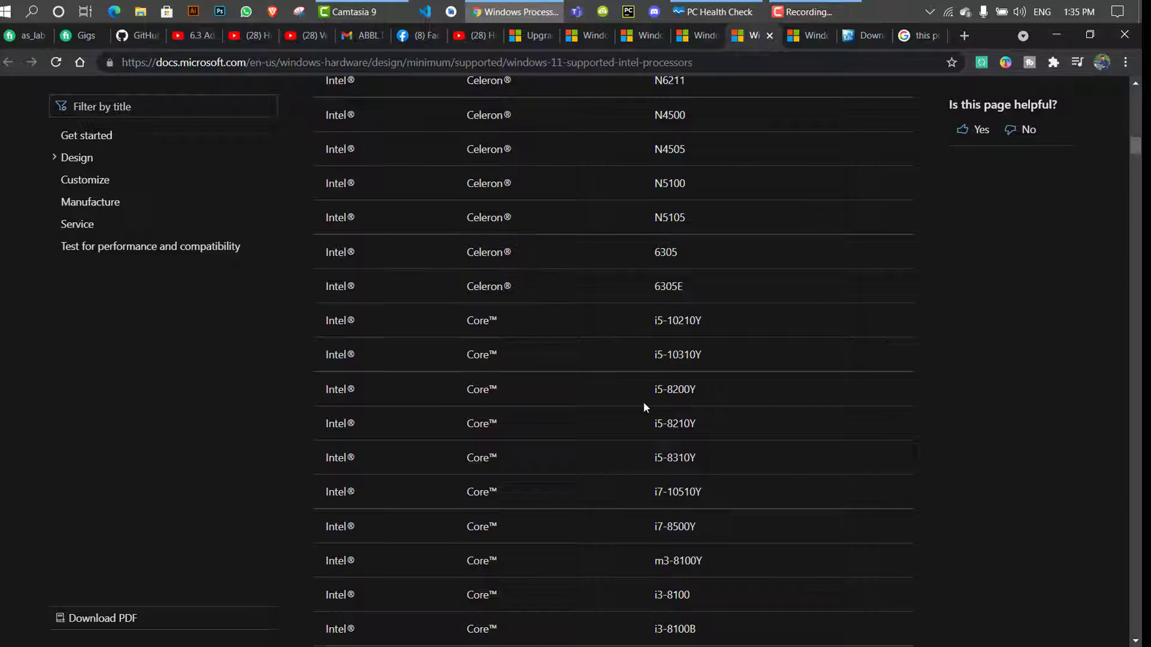
scroll(643, 407, "down", 2)
left_click_drag(652, 316, 736, 318)
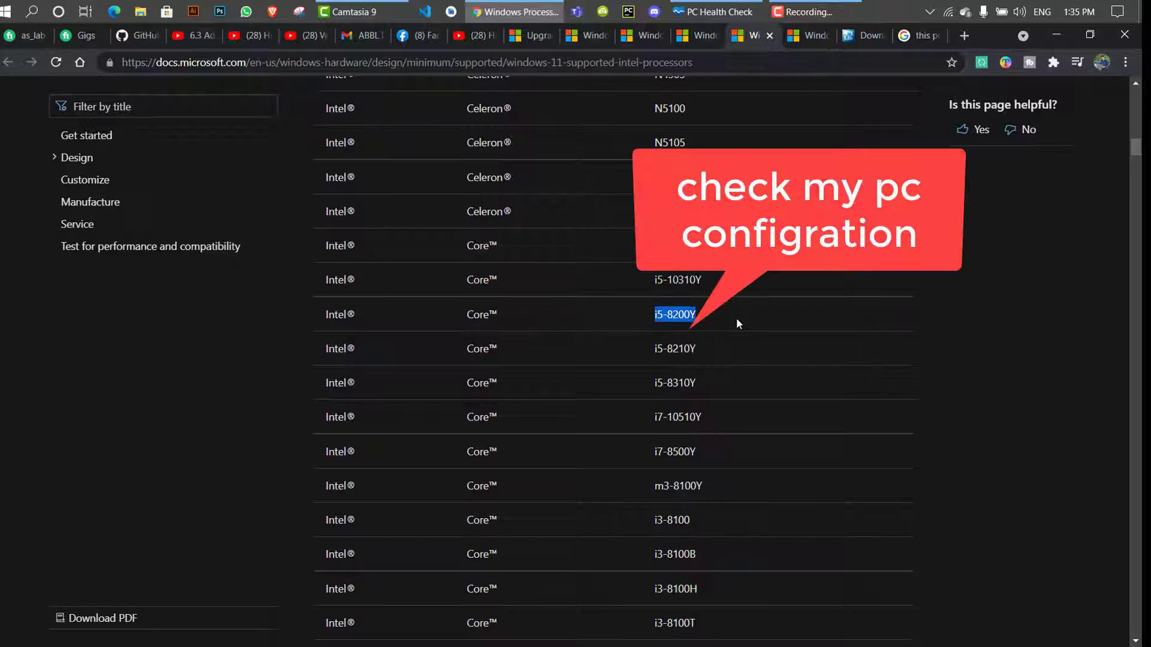
left_click_drag(650, 346, 744, 354)
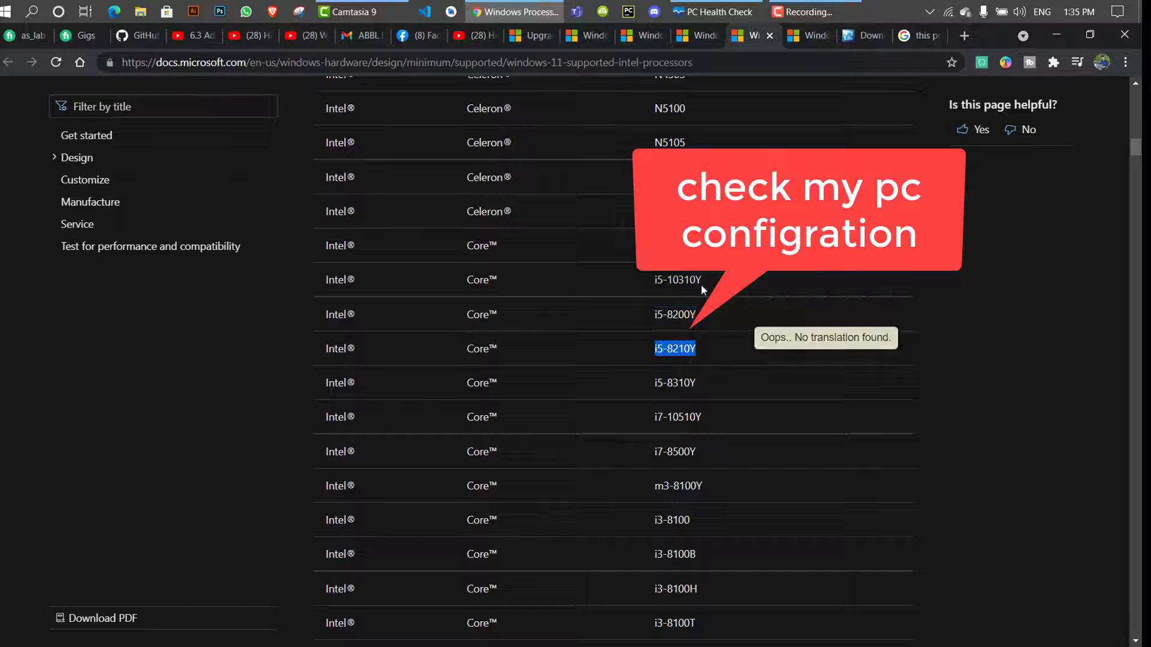
Step: Run Dxdiag to check the PC's processor model, and close the diagnostic tool
key("super+r")
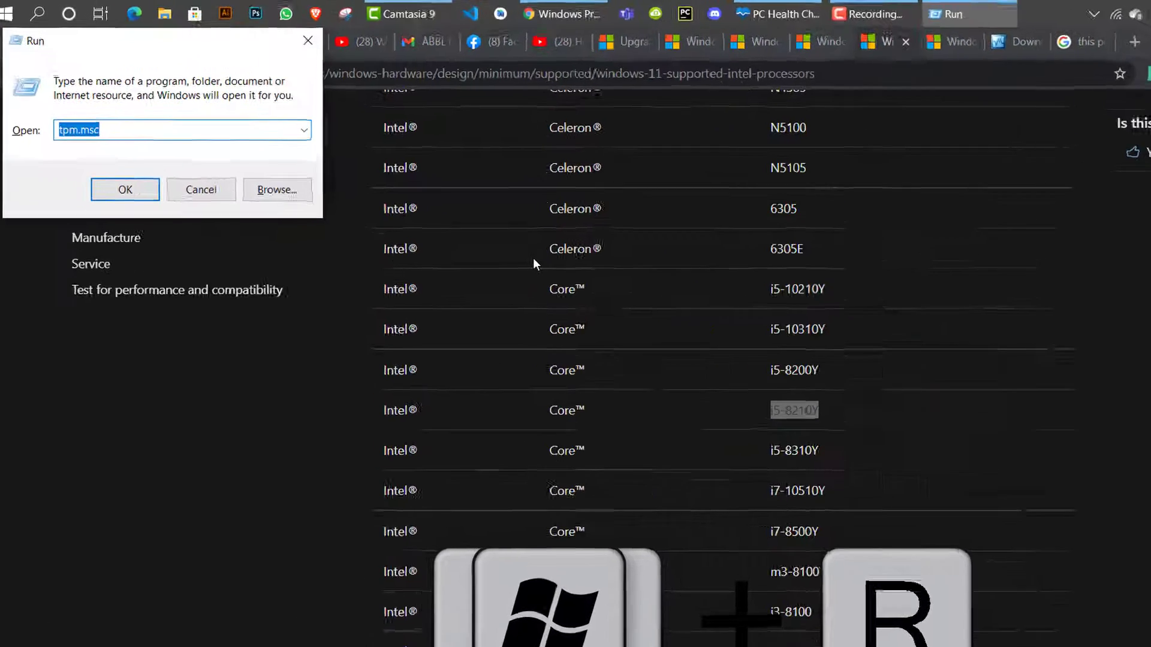
type("Dx")
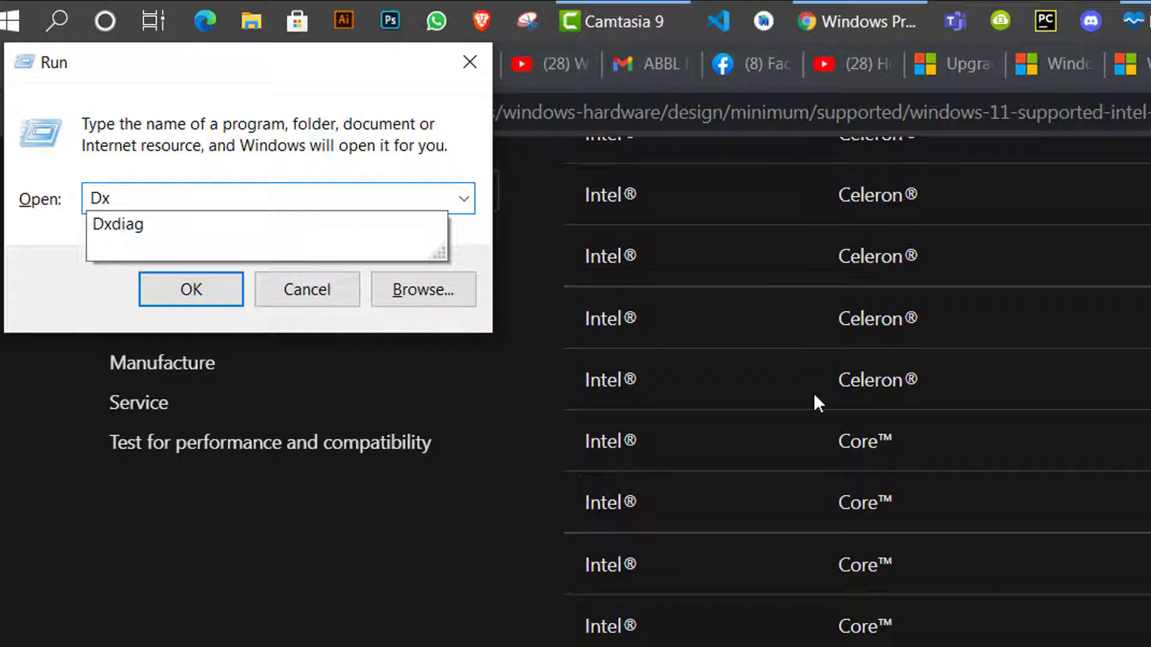
type("diag")
key("Return")
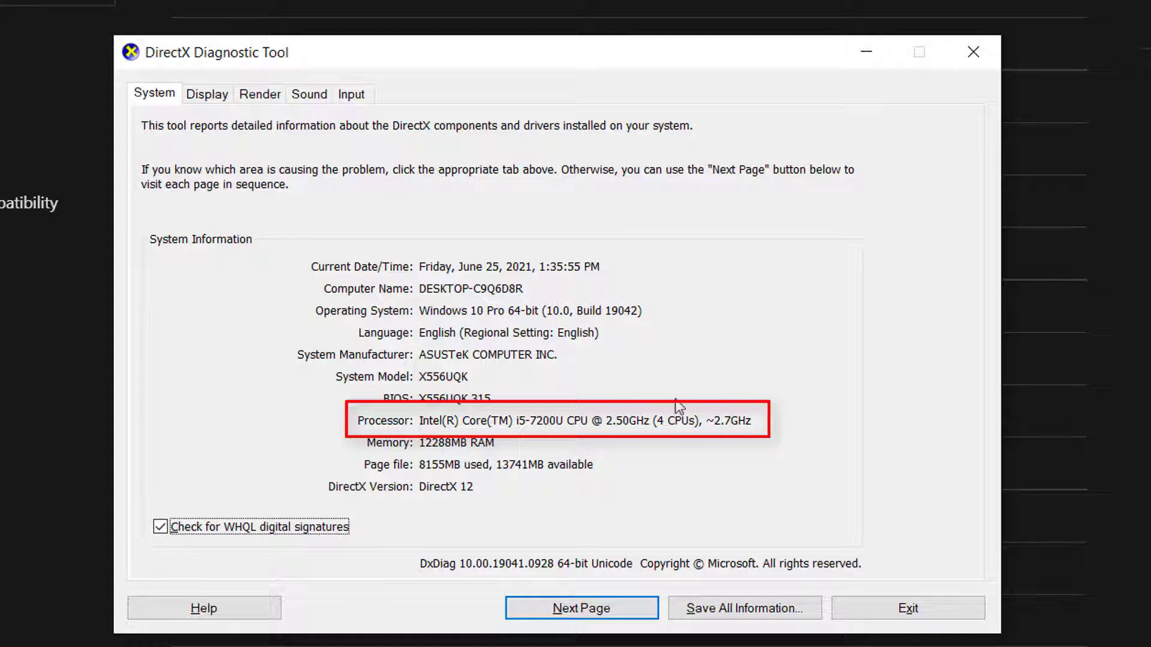
left_click(971, 52)
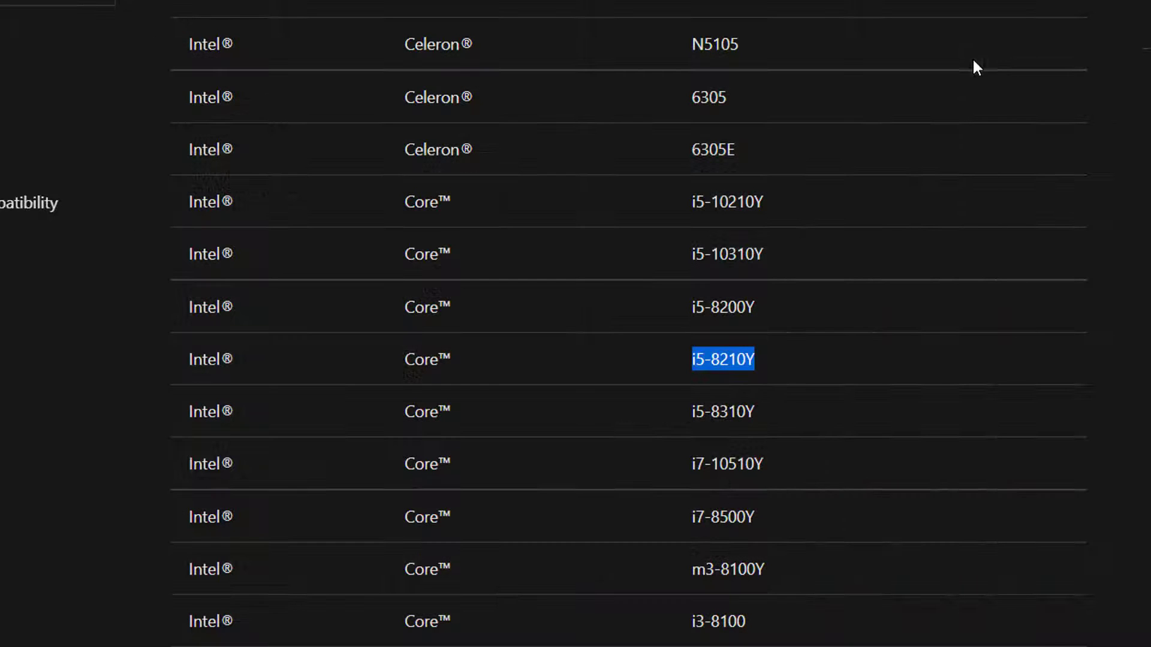
Step: Compare the PC's processor with the supported Intel Core models around i5-8210Y
left_click_drag(789, 355, 665, 359)
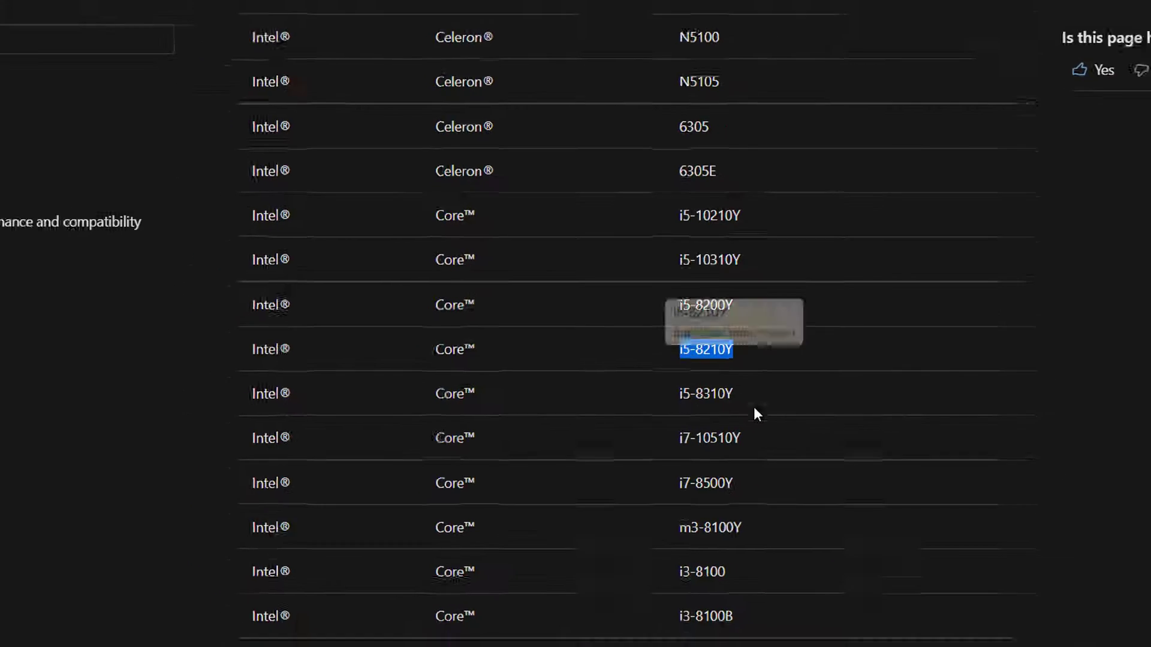
scroll(725, 386, "down", 10)
scroll(725, 381, "up", 8)
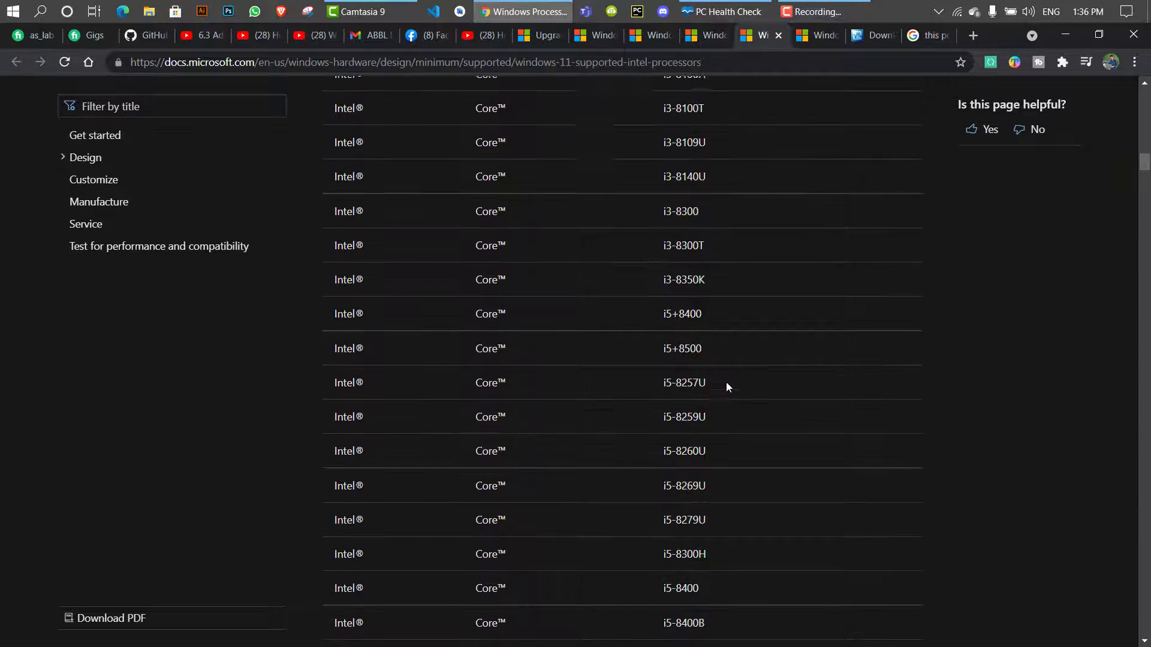
Step: Return to the Windows 11 upgrade page and download the PC Health Check app from the compatibility section
left_click(537, 36)
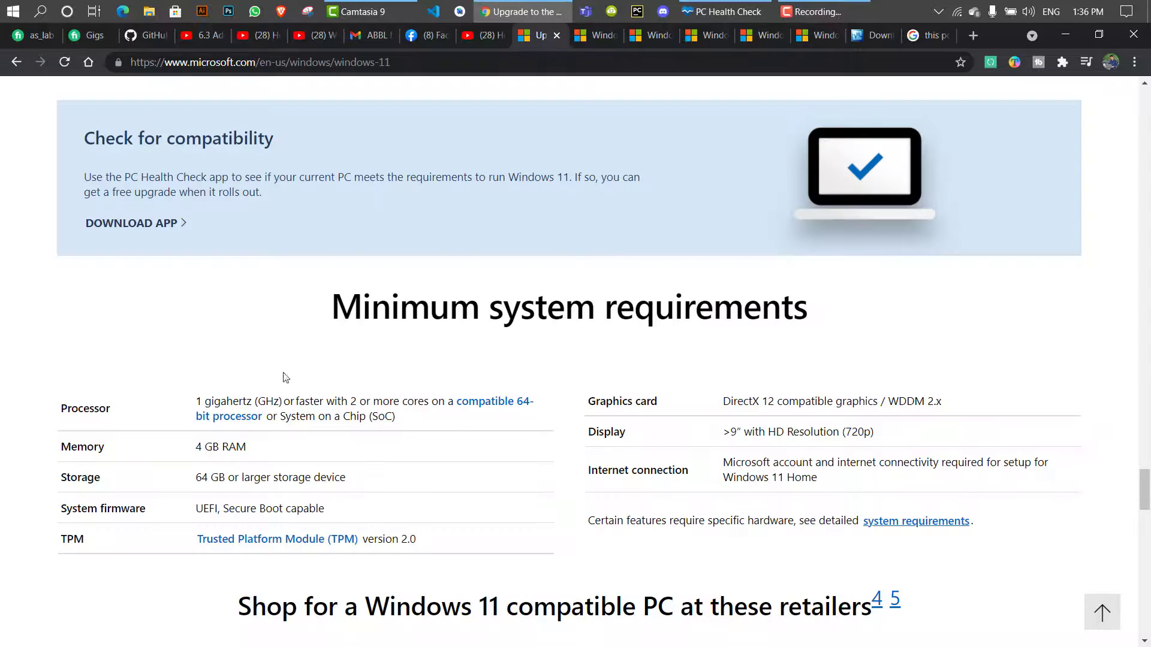
scroll(431, 309, "up", 3)
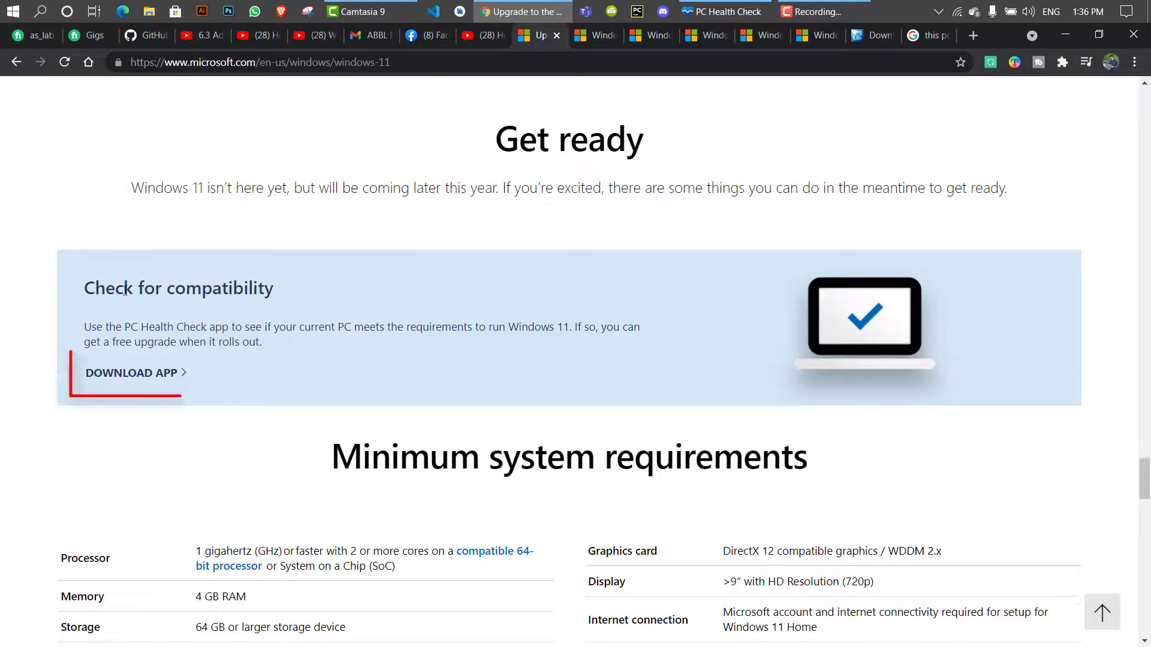
left_click_drag(80, 288, 329, 298)
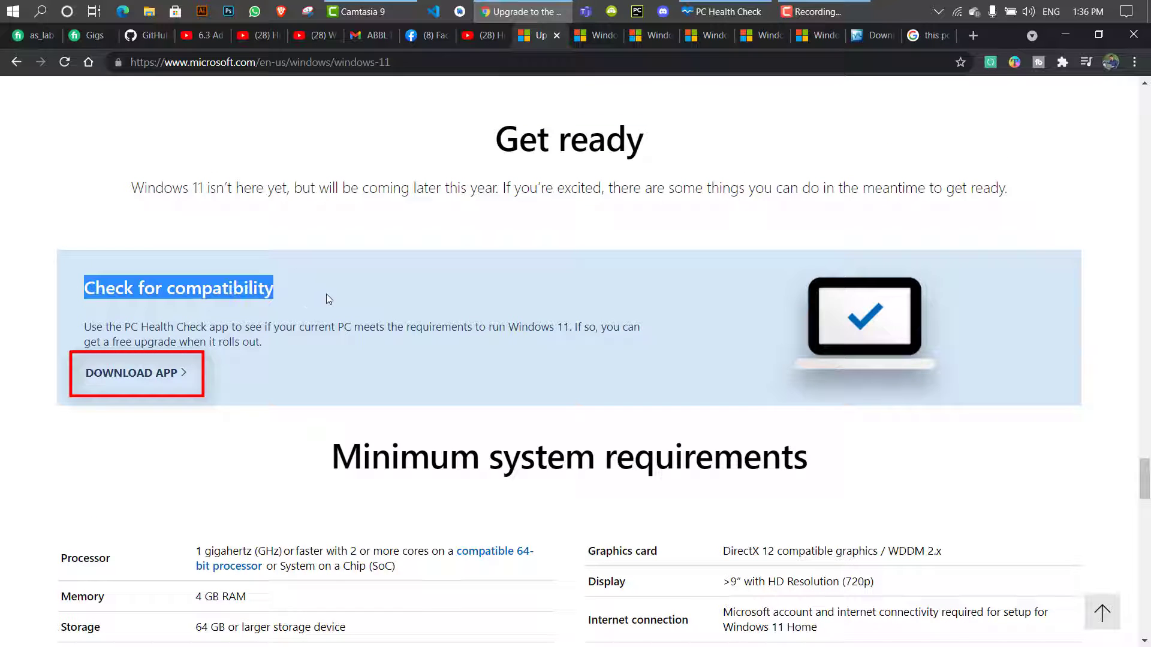
left_click(150, 376)
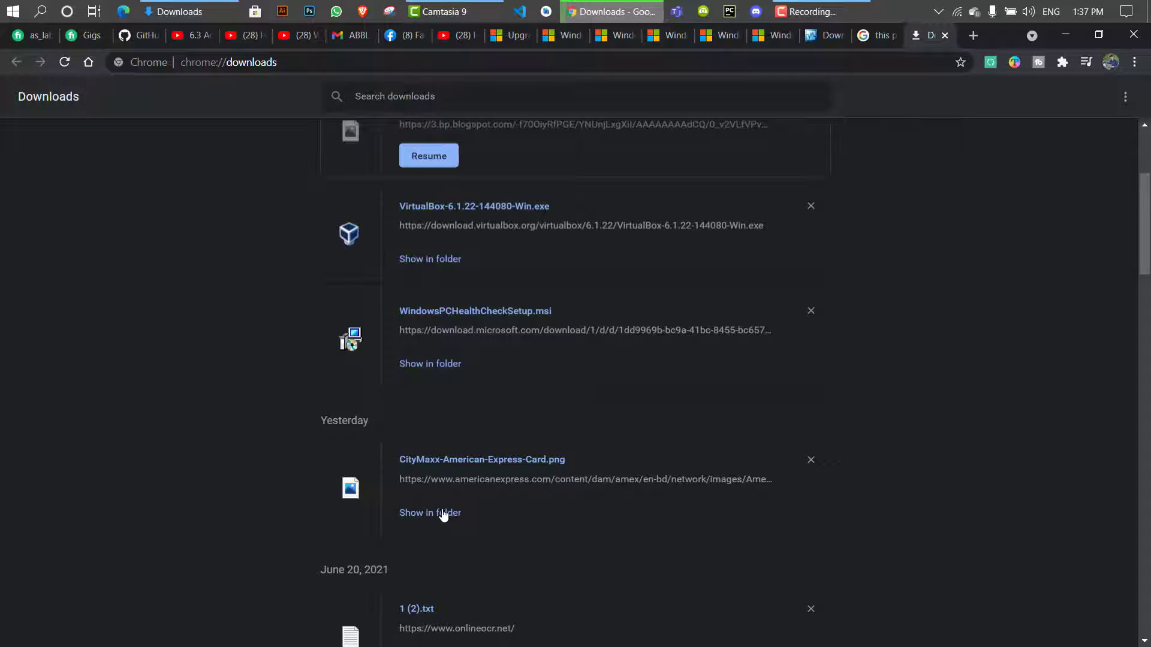
Step: Find WindowsPCHealthCheckSetup.msi in the browser's downloads and show it in its folder
scroll(448, 475, "down", 1)
scroll(444, 491, "up", 2)
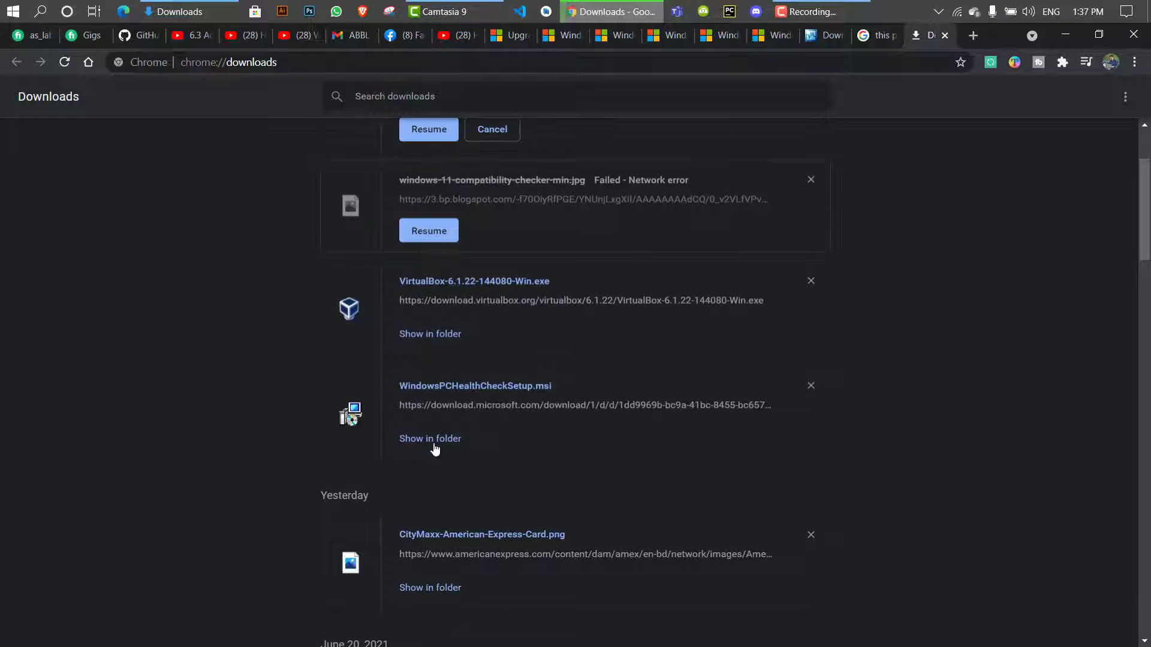
left_click(432, 442)
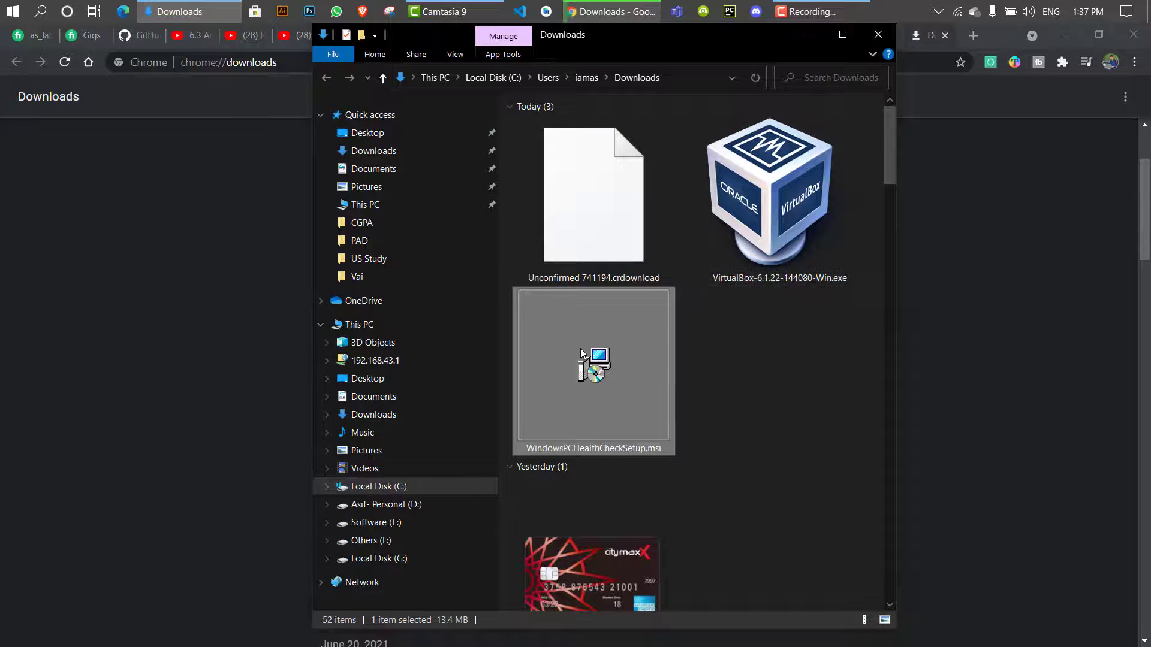
Step: Launch the WindowsPCHealthCheckSetup.msi installer and minimize the file manager and browser windows
double_click(580, 353)
left_click(620, 360)
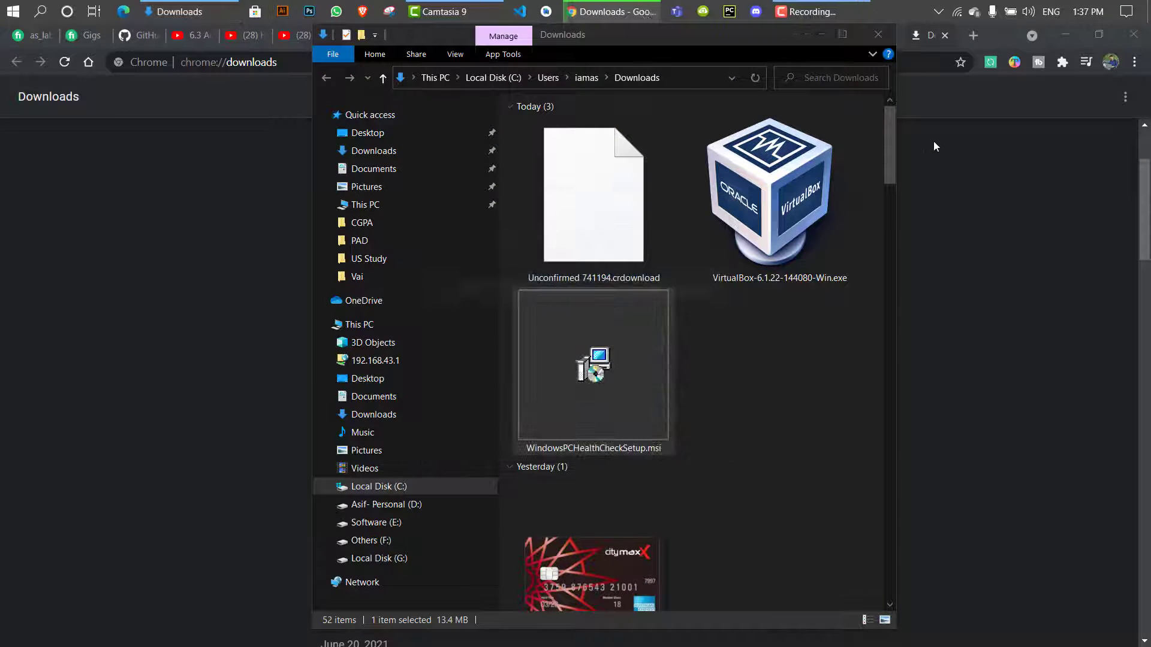
left_click(809, 34)
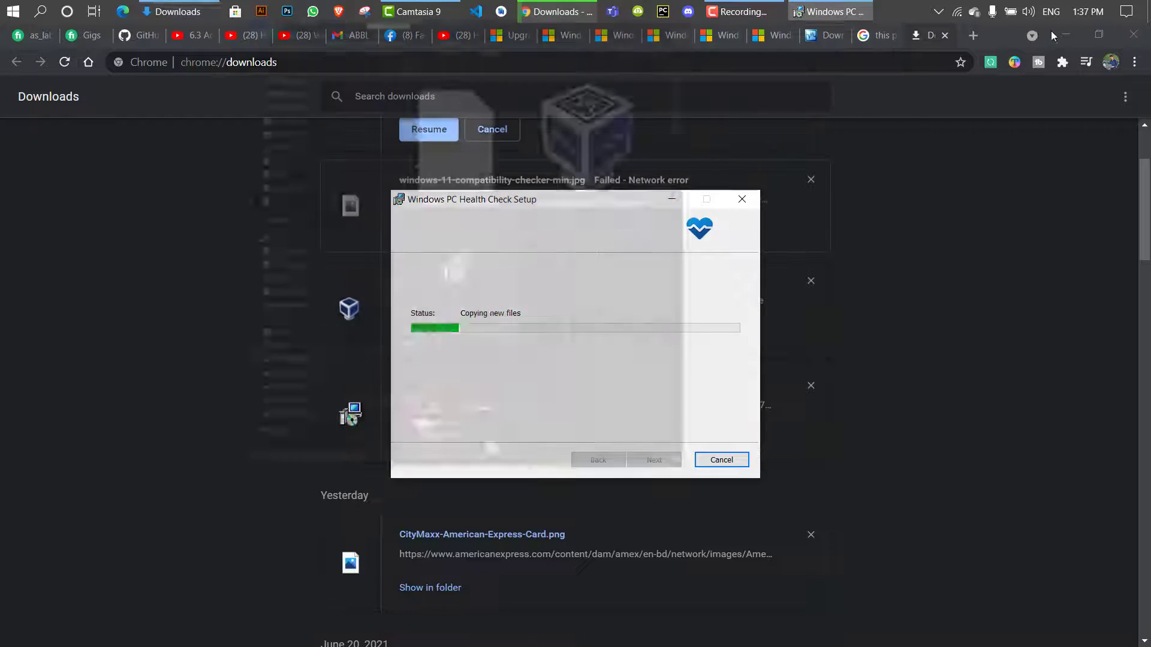
left_click(1050, 34)
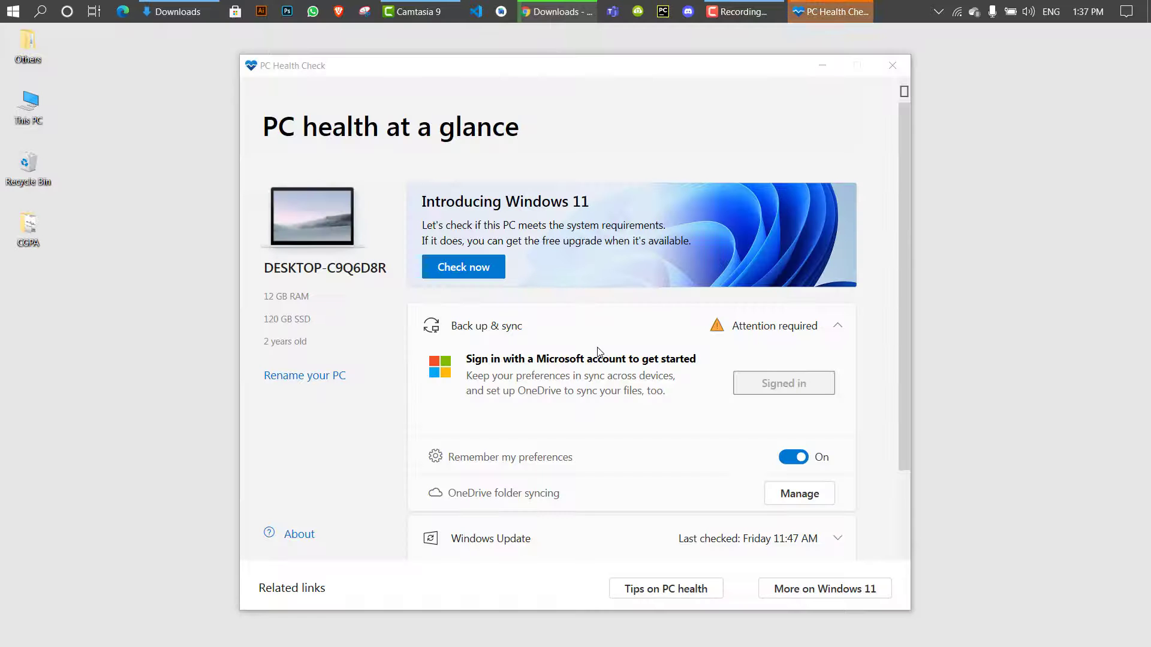
Step: Review the PC health overview, including the PC's RAM, SSD size and age
left_click_drag(263, 145, 604, 126)
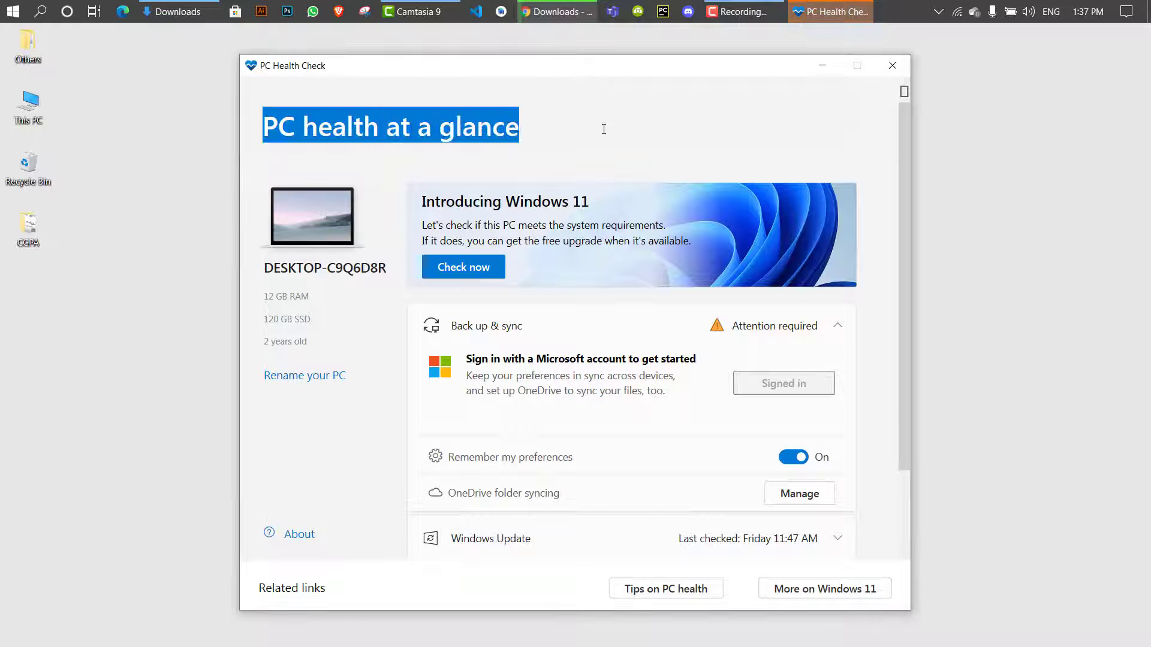
left_click(657, 133)
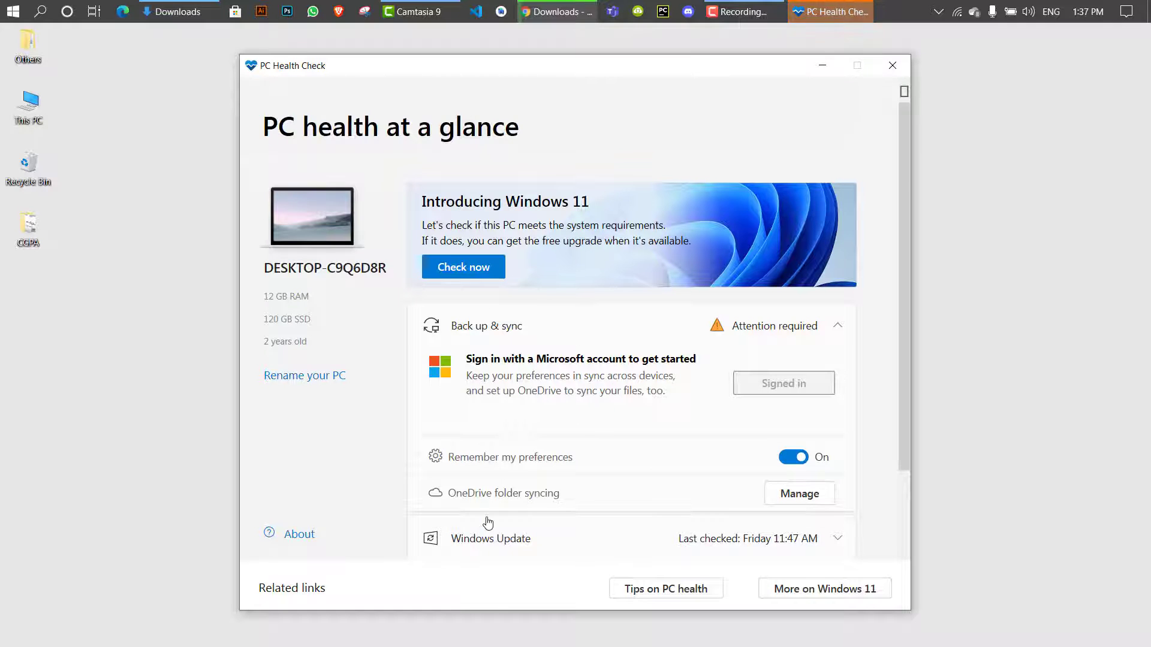
scroll(560, 491, "down", 3)
scroll(542, 461, "up", 1)
scroll(541, 460, "up", 1)
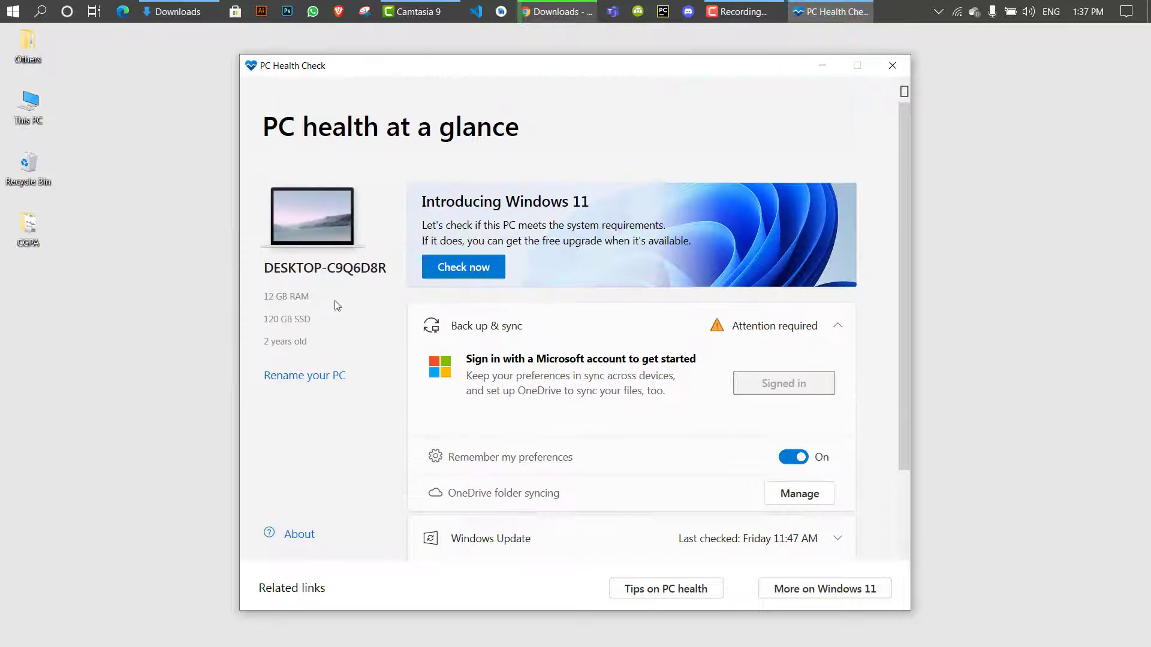
triple_click(331, 296)
left_click_drag(266, 322, 313, 321)
left_click_drag(254, 348, 309, 341)
left_click(328, 425)
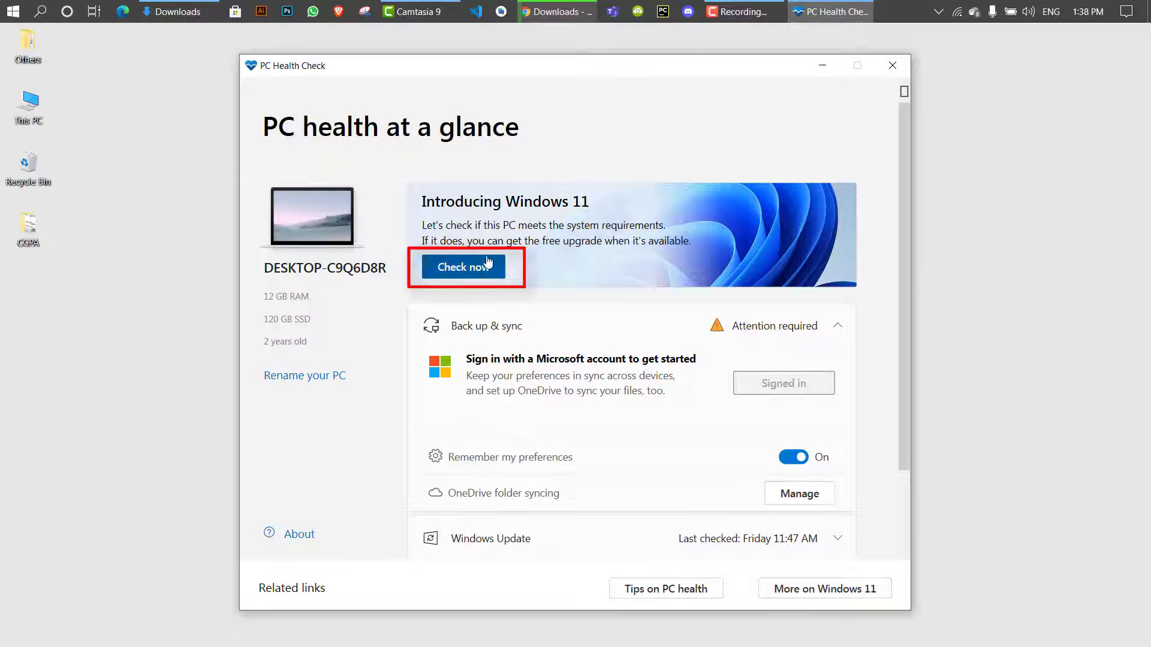
Step: Run the Windows 11 system requirements check in PC Health Check, read the result message and close it
left_click(442, 269)
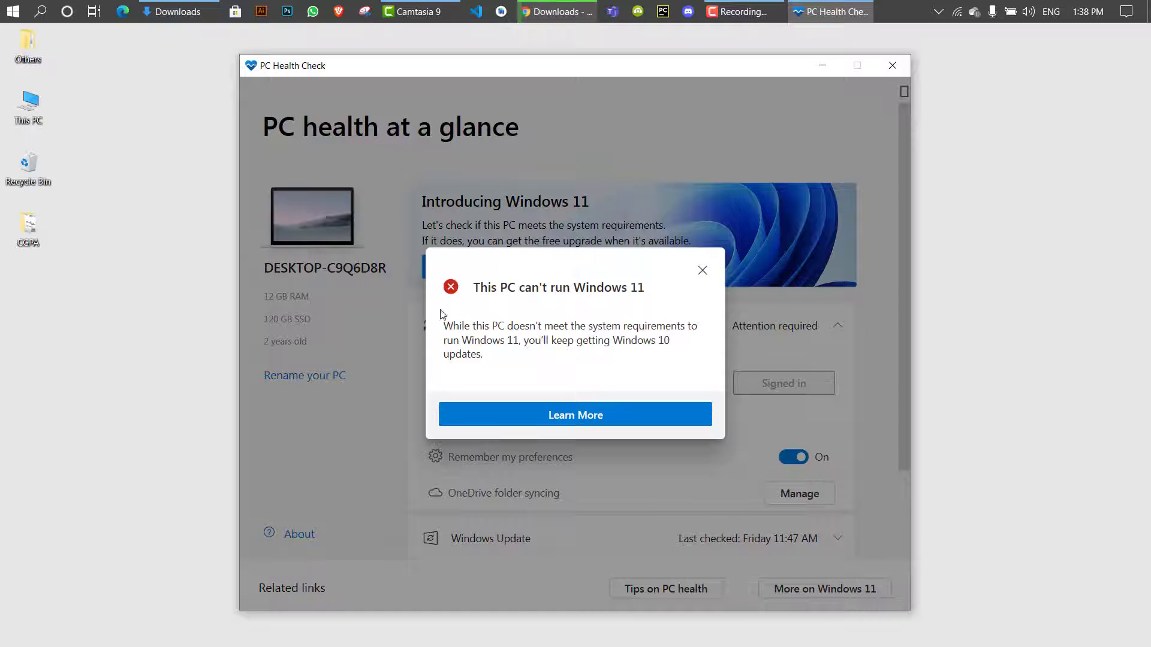
left_click_drag(443, 325, 514, 360)
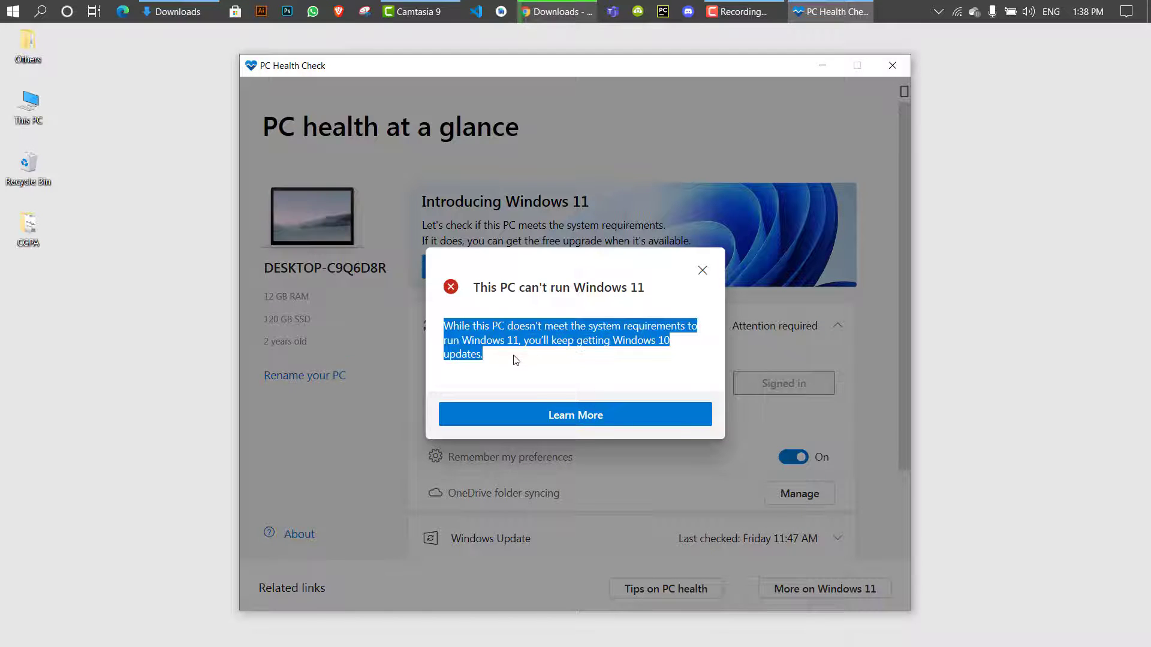
left_click_drag(476, 287, 624, 300)
left_click_drag(496, 372, 431, 327)
left_click(702, 273)
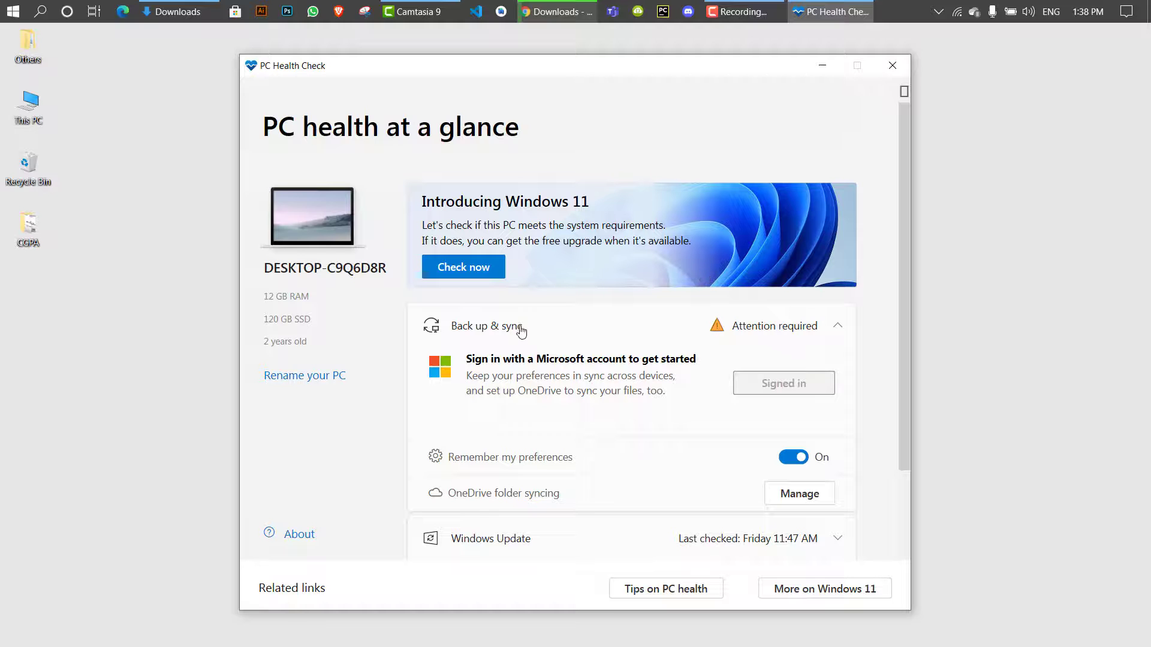
scroll(534, 329, "down", 3)
scroll(542, 329, "up", 3)
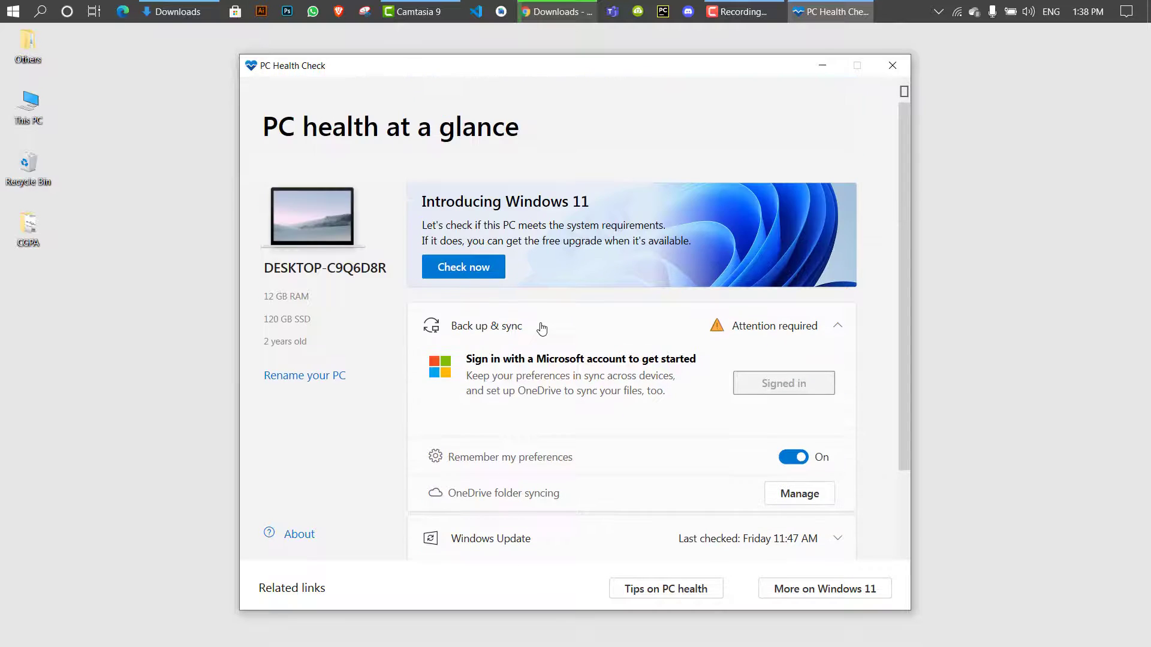